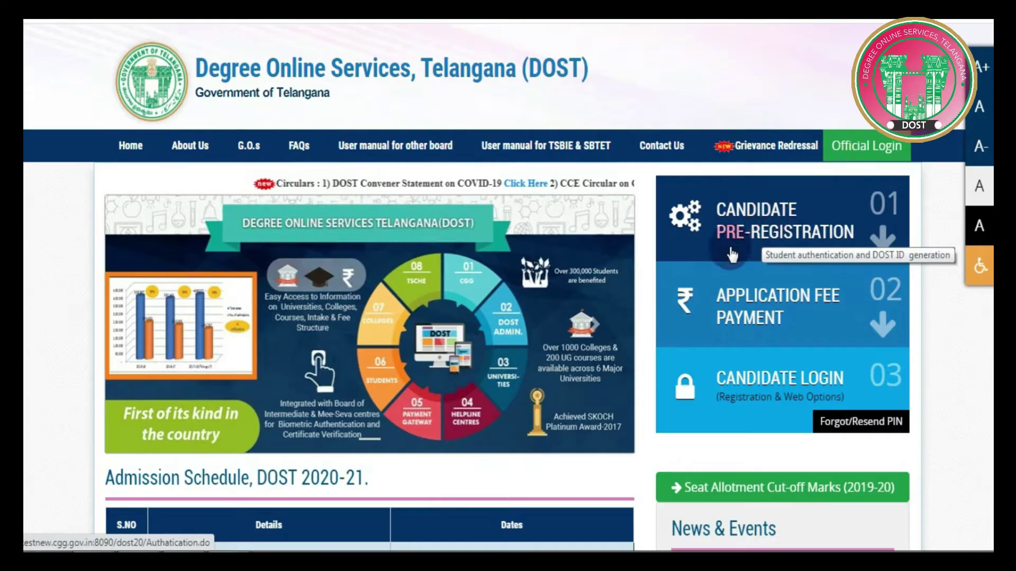
# Open Candidate Pre Registration and choose Board of Intermediate Education, Telangana as the board.
pyautogui.click(753, 230)
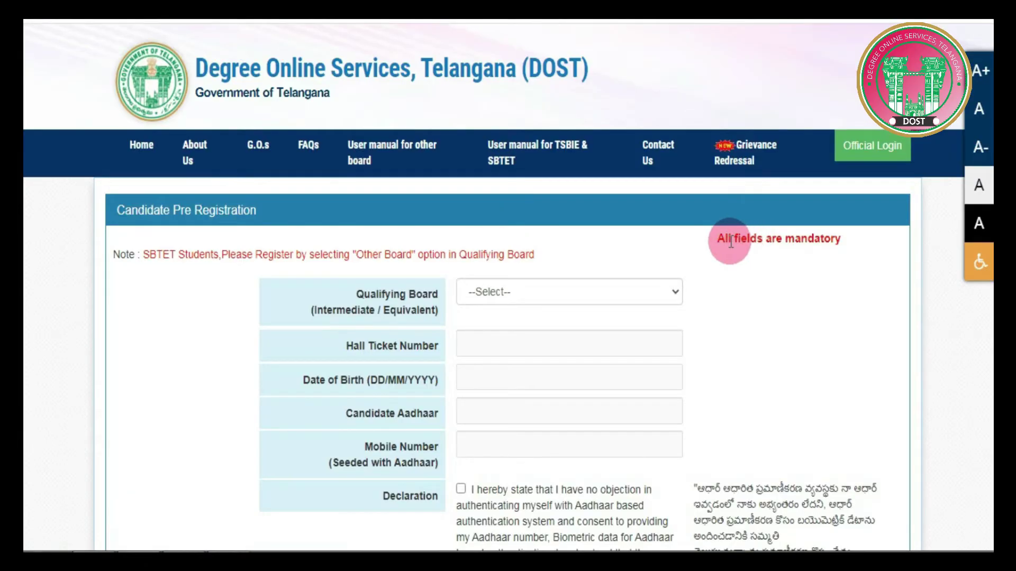
pyautogui.scroll(-1, 729, 243)
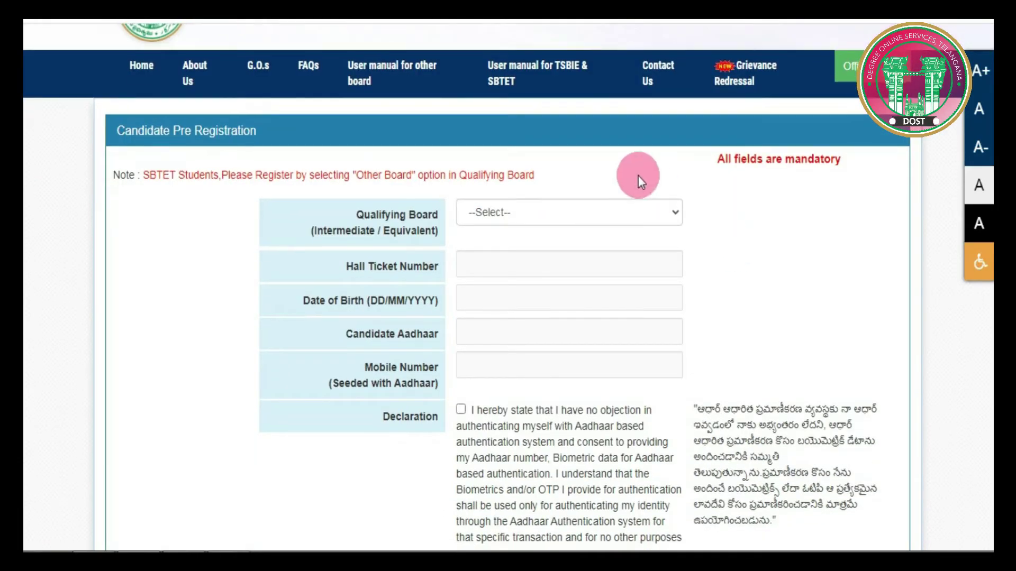
pyautogui.click(643, 211)
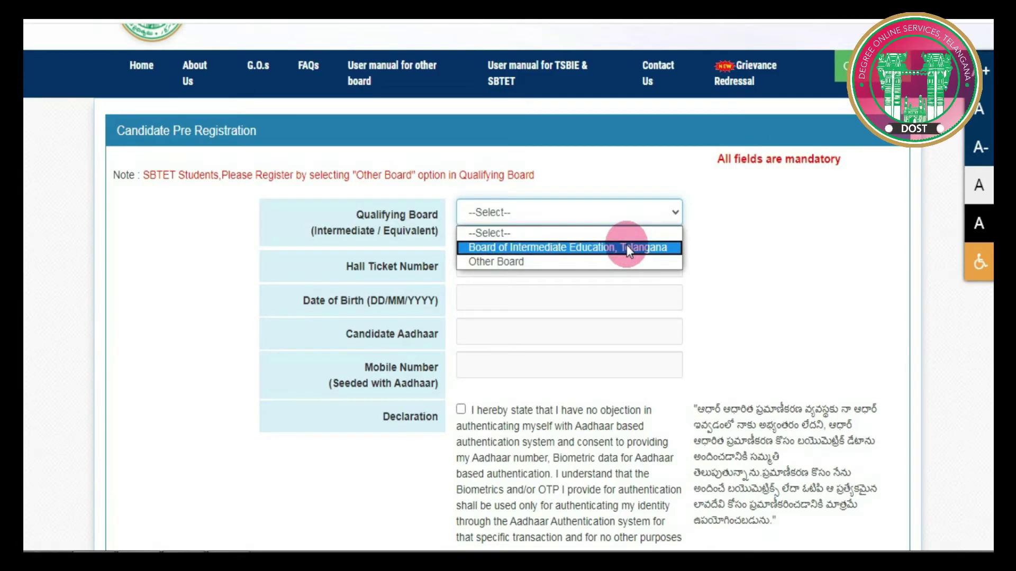
pyautogui.click(628, 248)
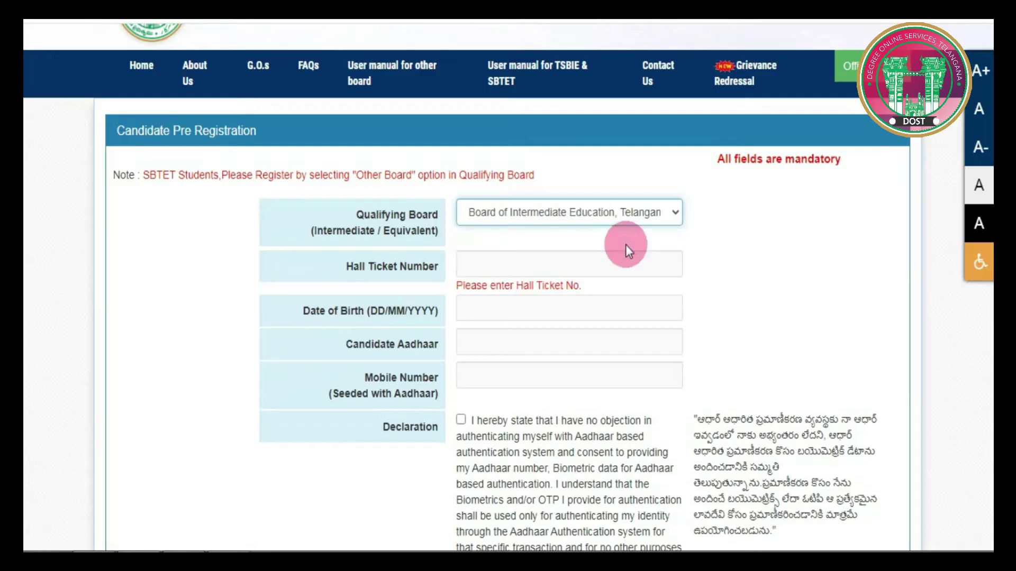
# Fill in the hall ticket number and date of birth from the saved suggestions.
pyautogui.click(604, 261)
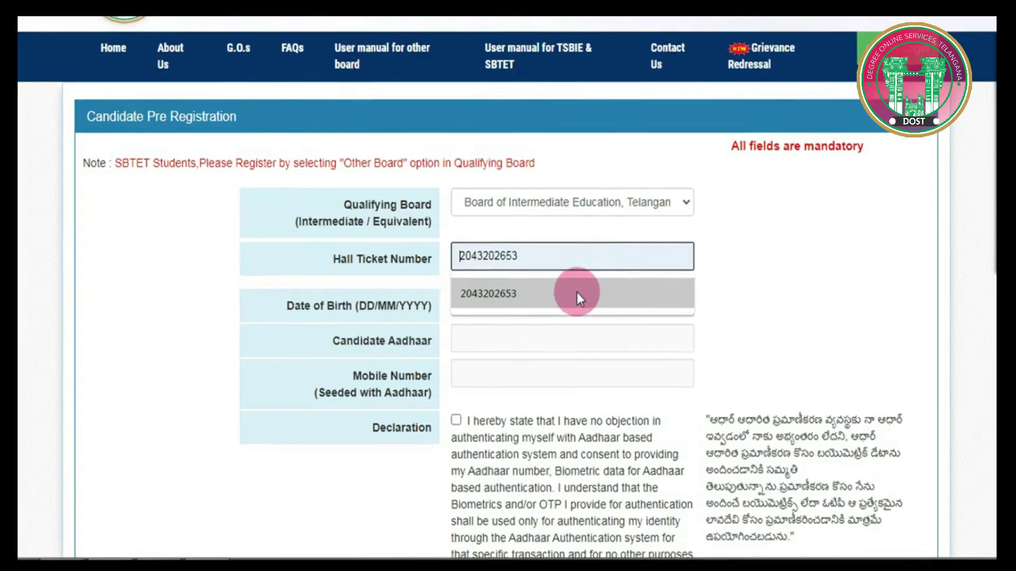
pyautogui.click(577, 292)
pyautogui.click(570, 301)
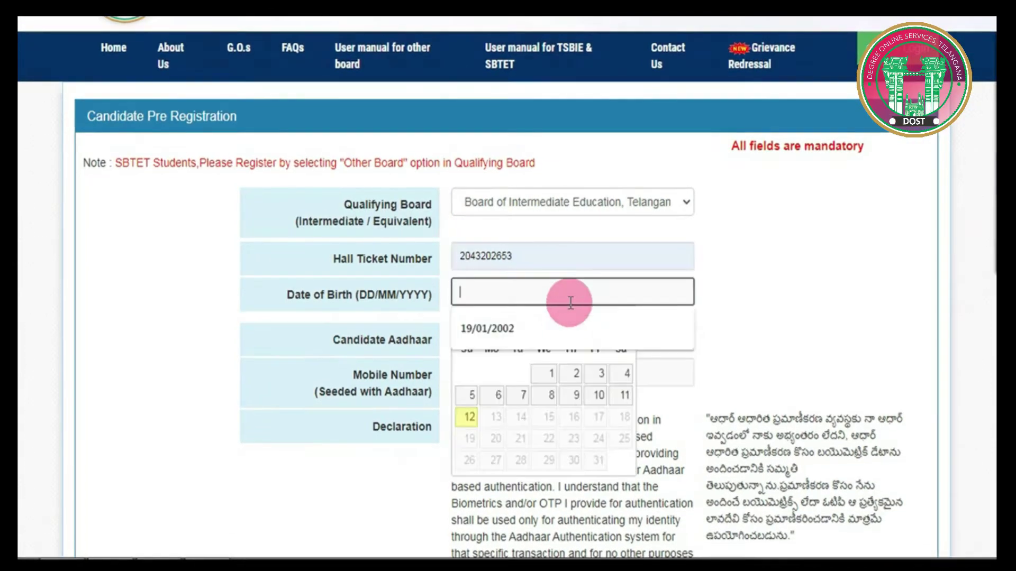
pyautogui.click(556, 328)
pyautogui.scroll(-5, 776, 327)
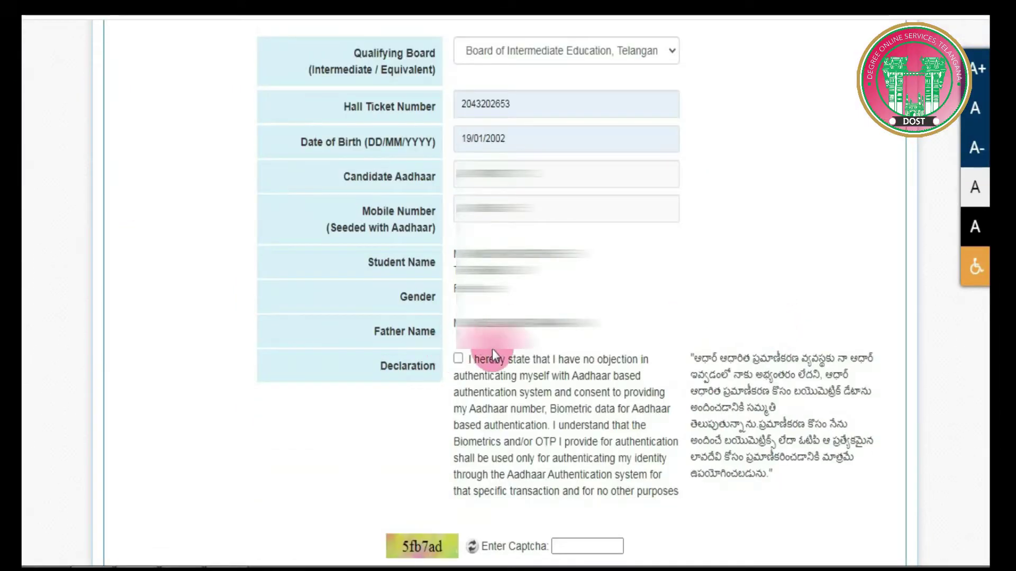
# Accept the Aadhaar declaration and submit captcha '5fc7ad', which is rejected as wrong.
pyautogui.click(458, 358)
pyautogui.scroll(-3, 545, 387)
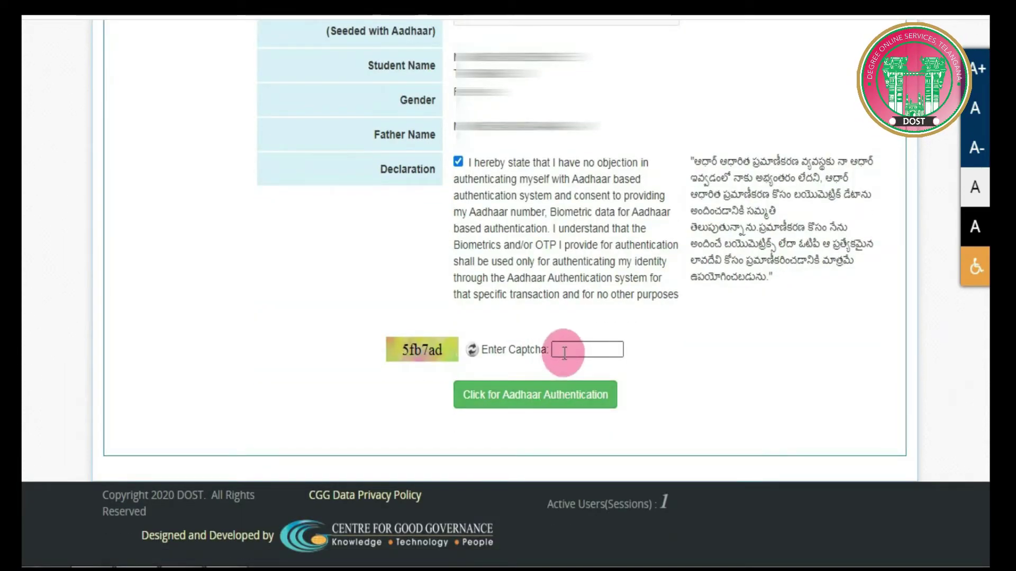
pyautogui.click(580, 348)
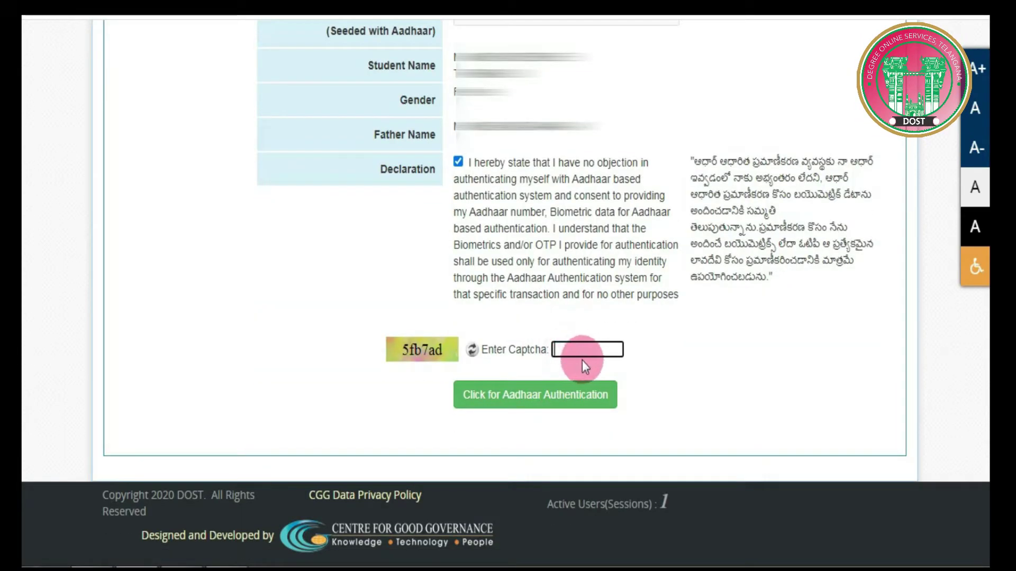
pyautogui.write('5')
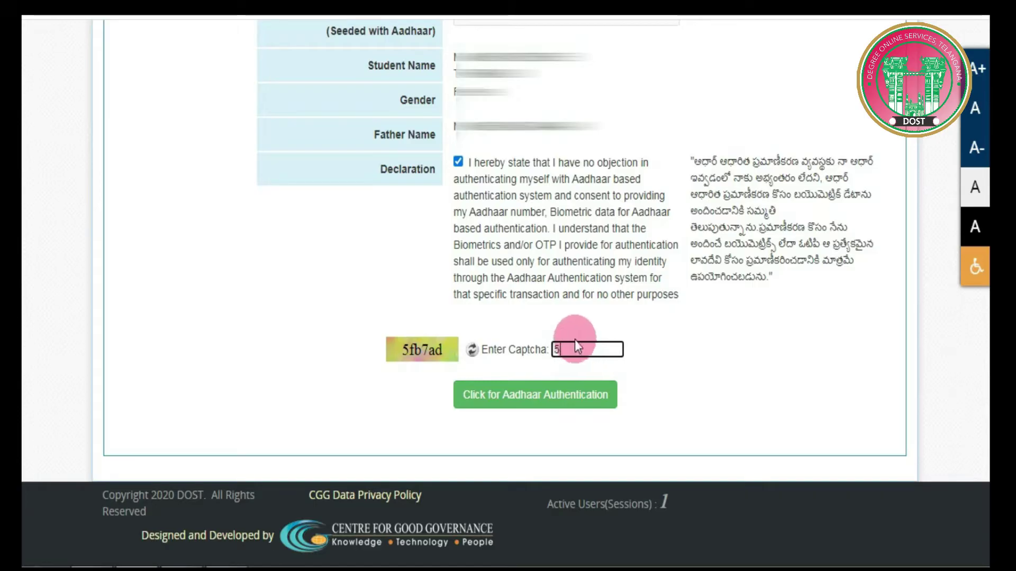
pyautogui.write('fc7ad')
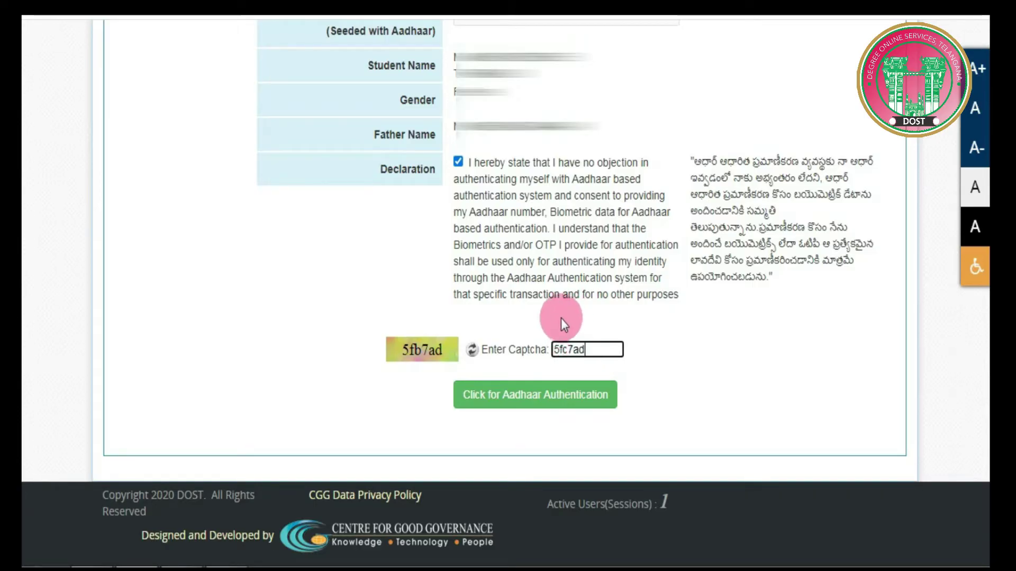
pyautogui.click(505, 400)
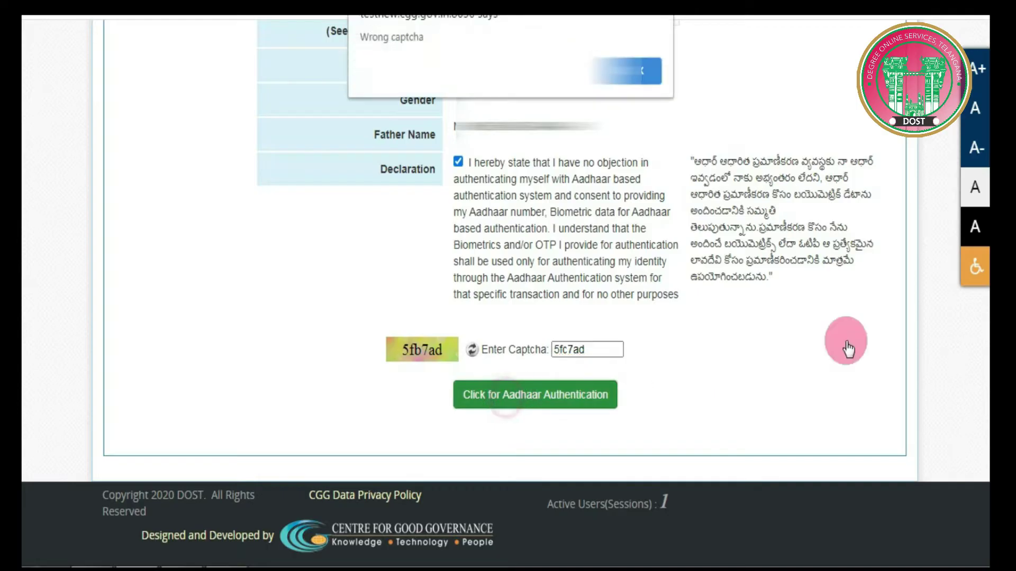
pyautogui.click(653, 75)
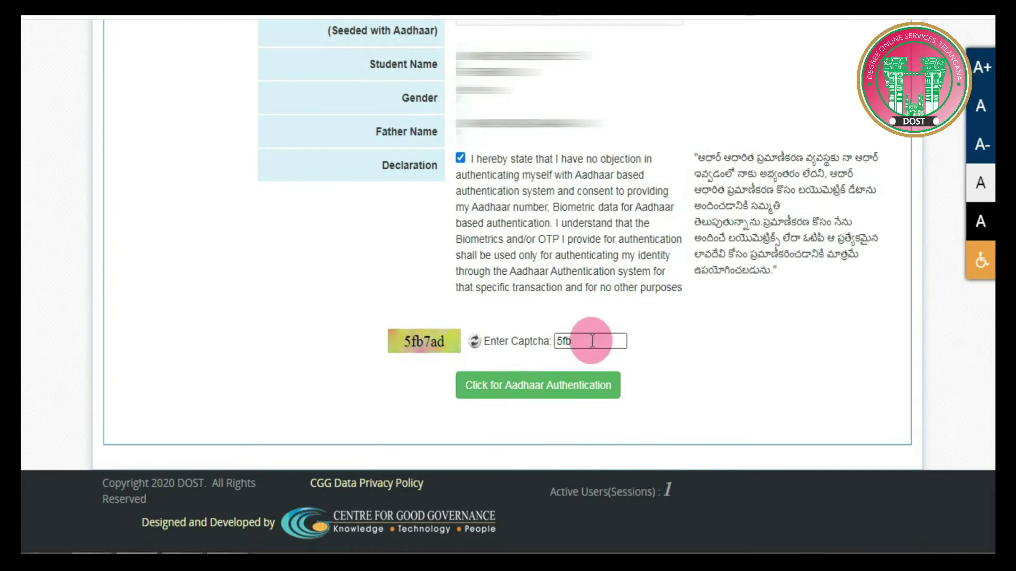
# Correct the captcha, confirm Aadhaar authentication, and enter the received one-time password.
pyautogui.click(592, 340)
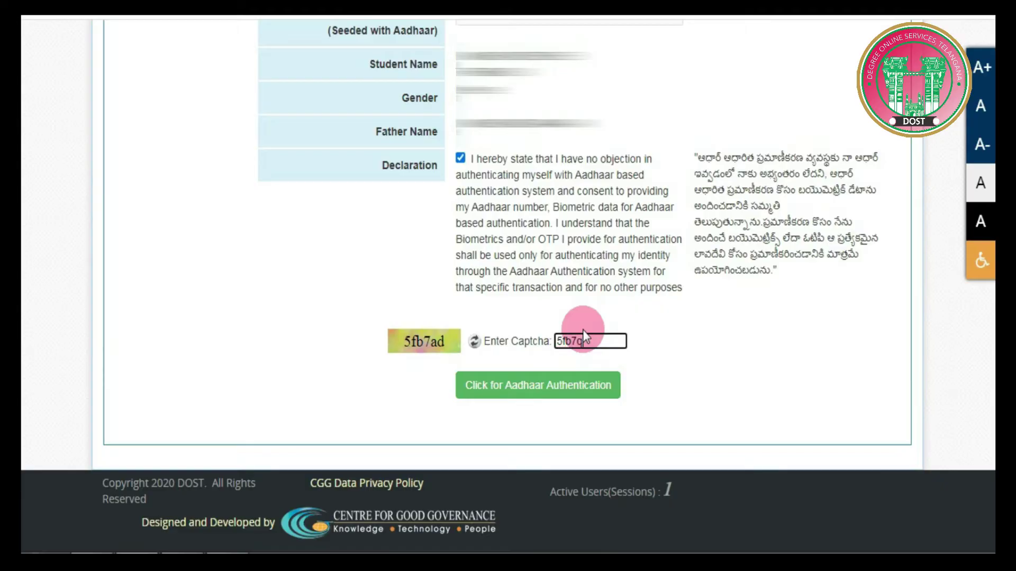
pyautogui.write('7ad')
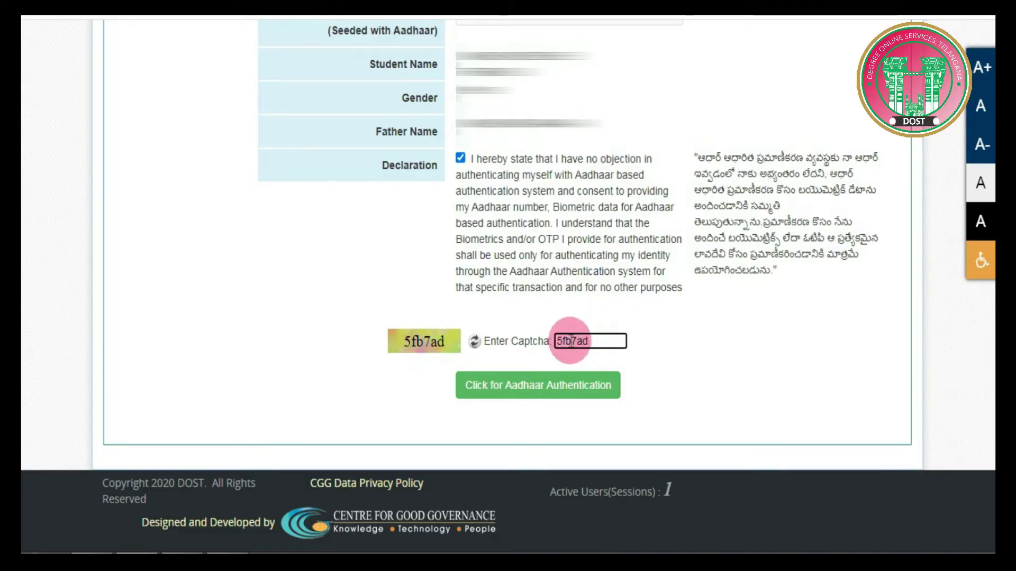
pyautogui.click(540, 397)
pyautogui.click(574, 70)
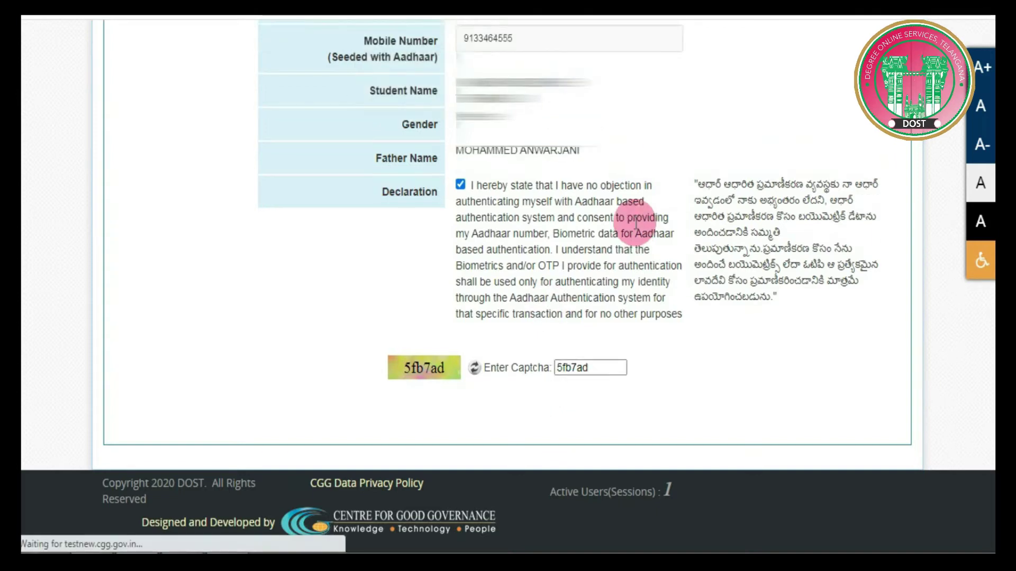
pyautogui.click(301, 220)
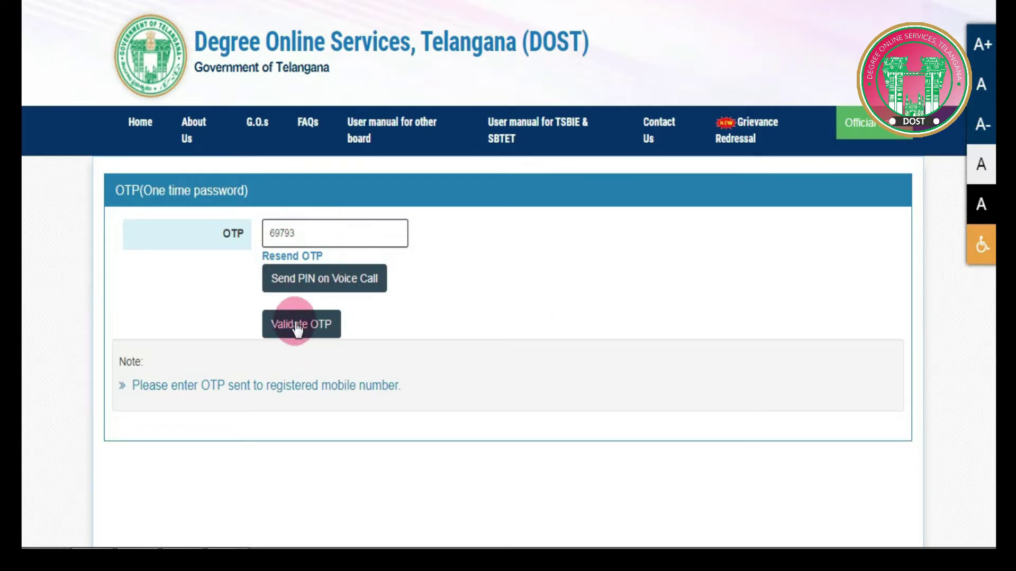
# Validate the OTP, note the issued DOST ID, and proceed to the application fee payment.
pyautogui.click(293, 327)
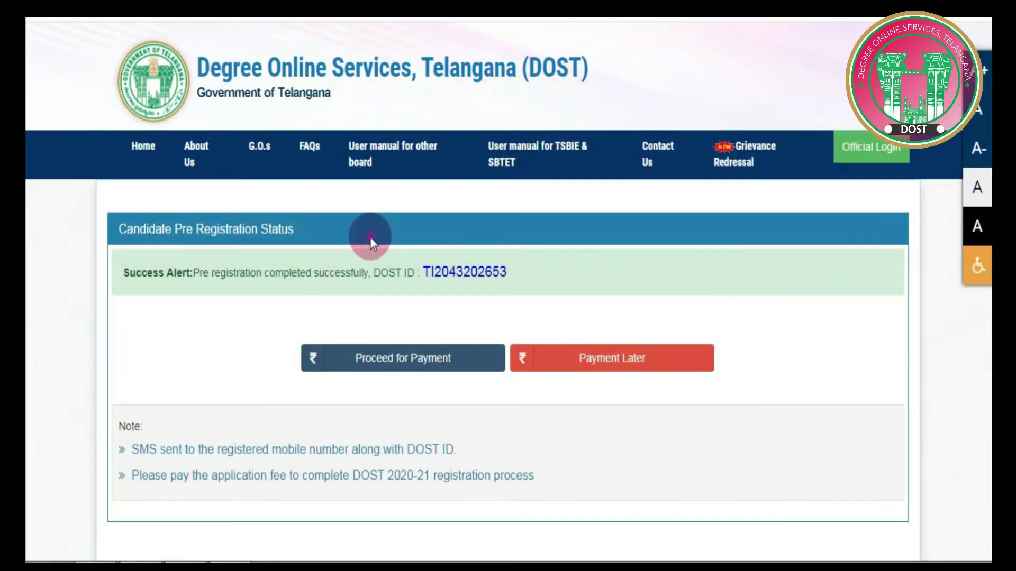
pyautogui.moveTo(370, 237); pyautogui.dragTo(506, 288)
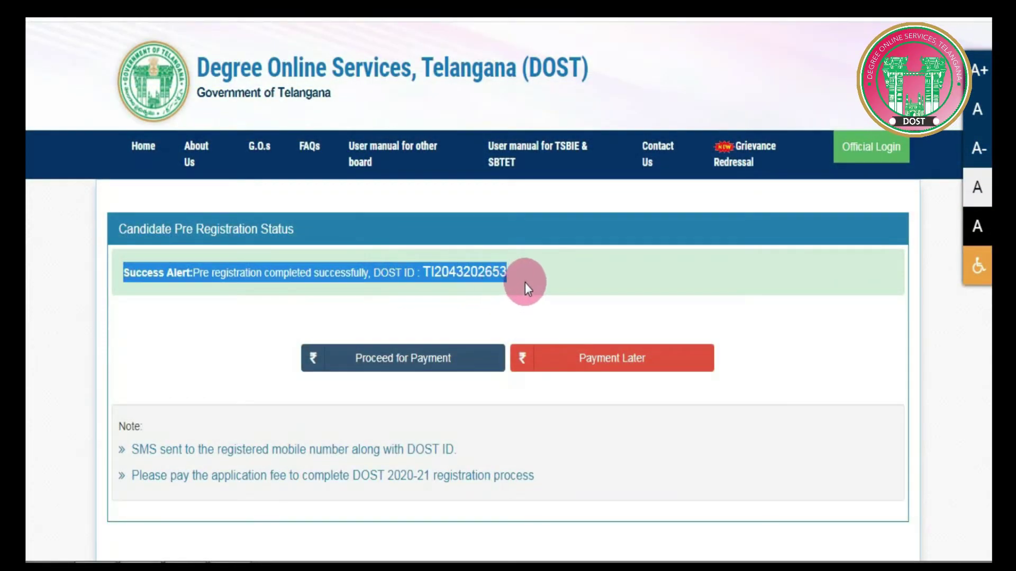
pyautogui.click(525, 283)
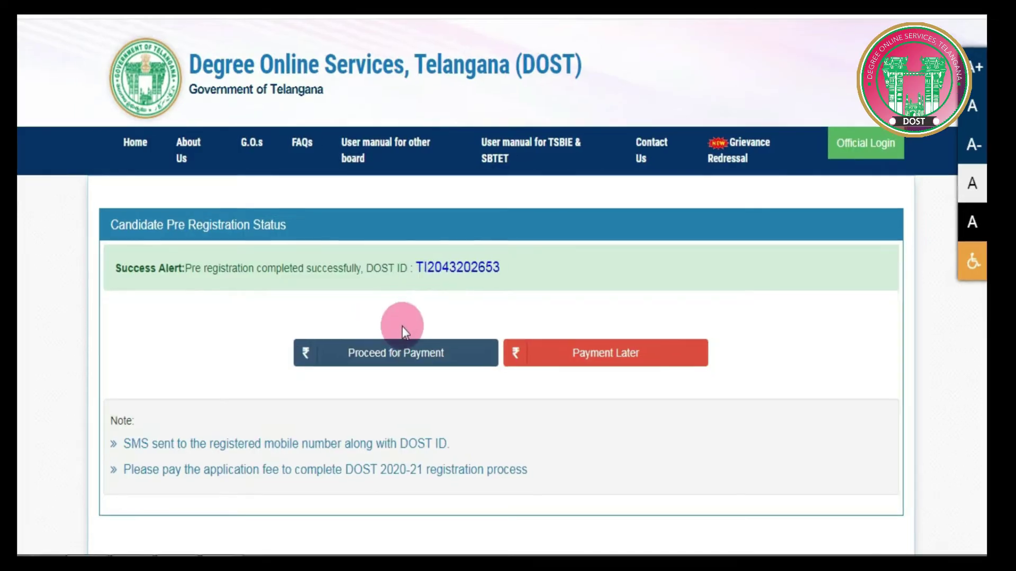
pyautogui.click(404, 356)
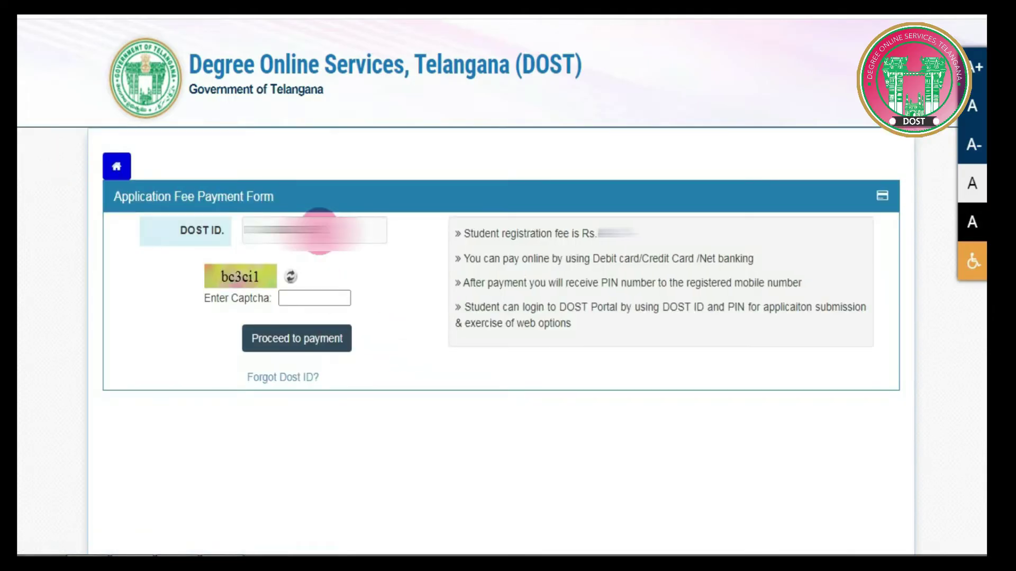
# Submit the application fee form with captcha 'bc3c' and confirm proceeding to payment.
pyautogui.click(321, 291)
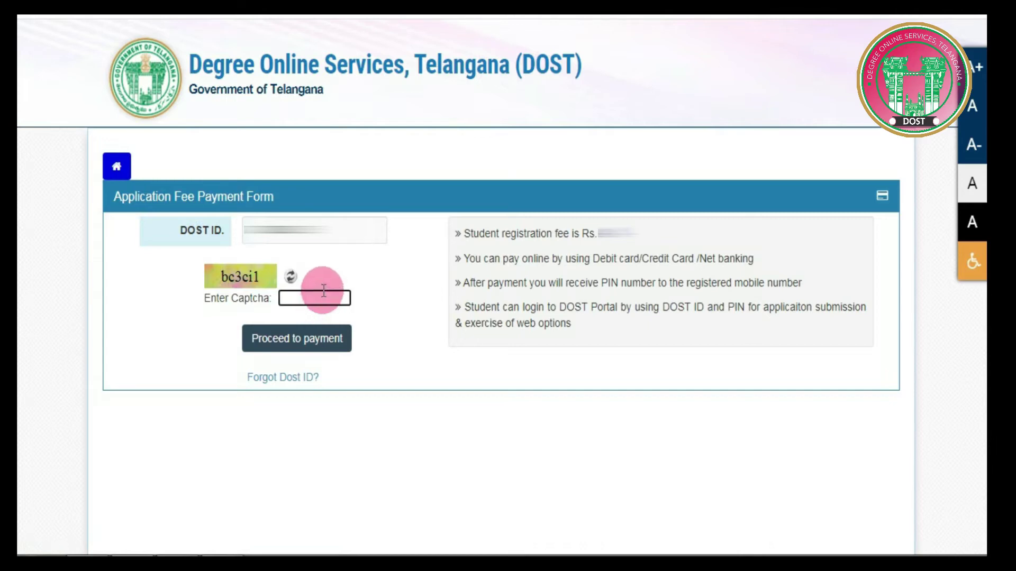
pyautogui.write('bc3ci1')
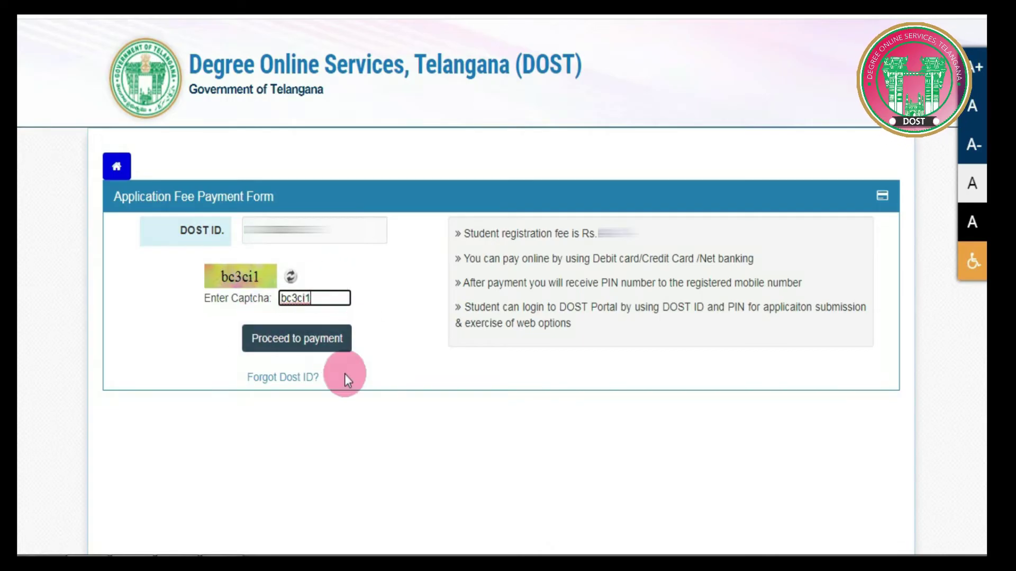
pyautogui.click(298, 342)
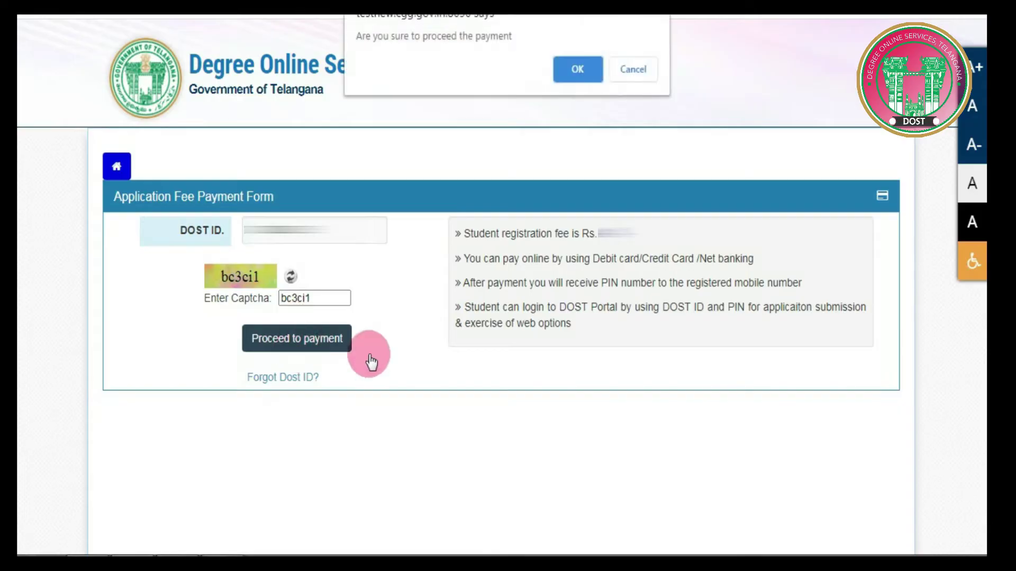
pyautogui.click(559, 71)
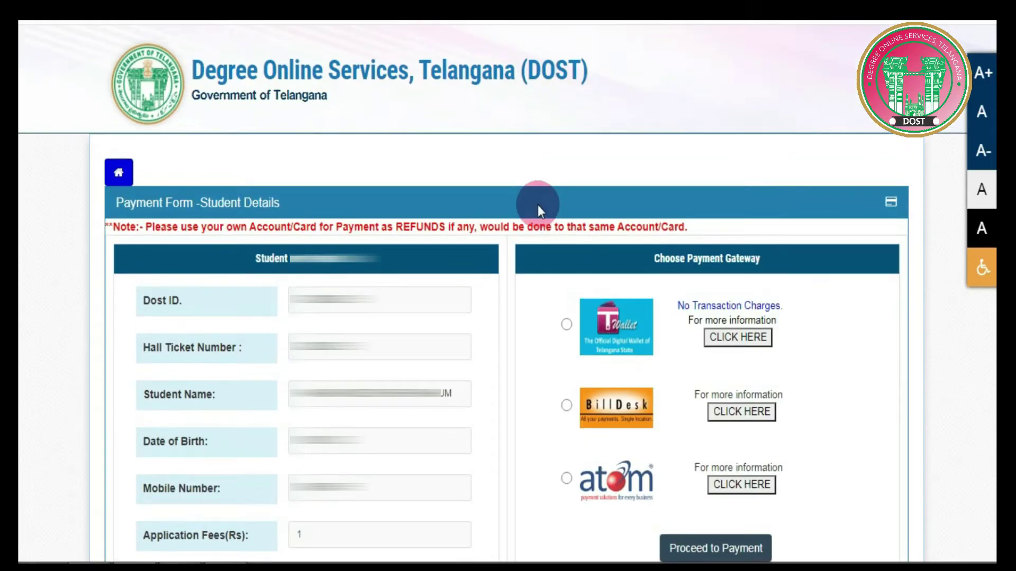
# Choose BillDesk as the payment gateway and confirm proceeding with the payment.
pyautogui.scroll(-3, 538, 205)
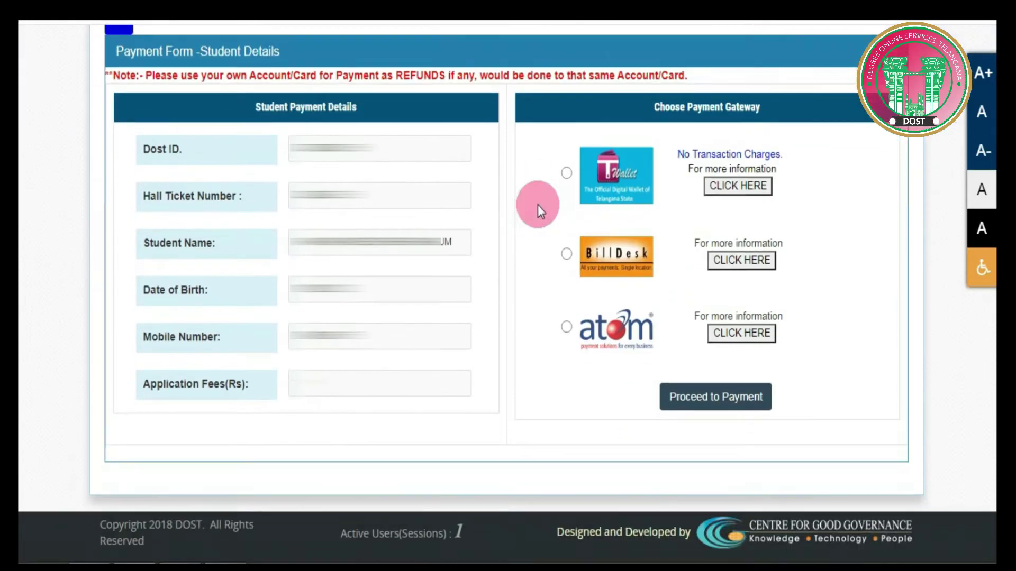
pyautogui.click(564, 174)
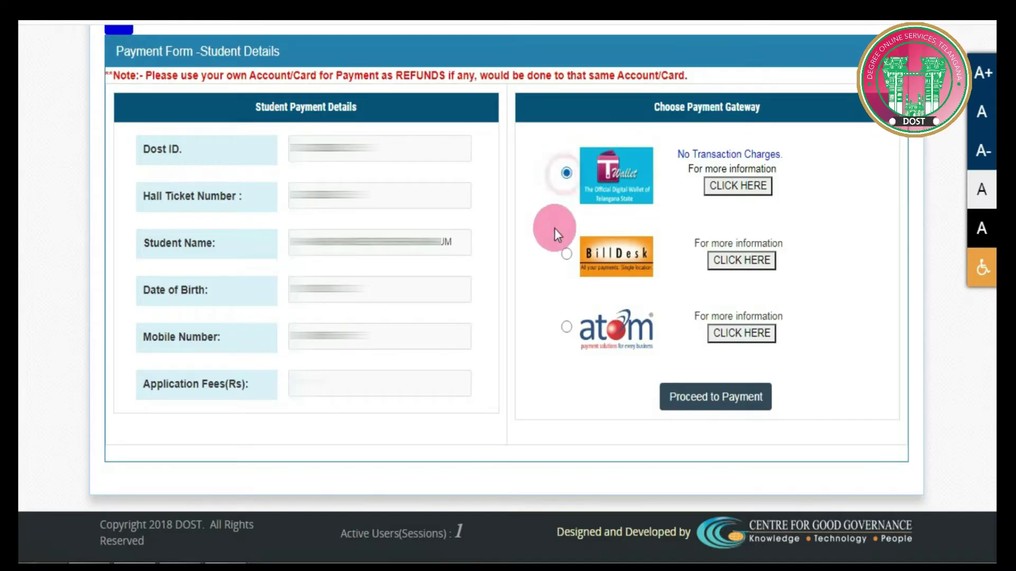
pyautogui.click(566, 254)
pyautogui.click(561, 326)
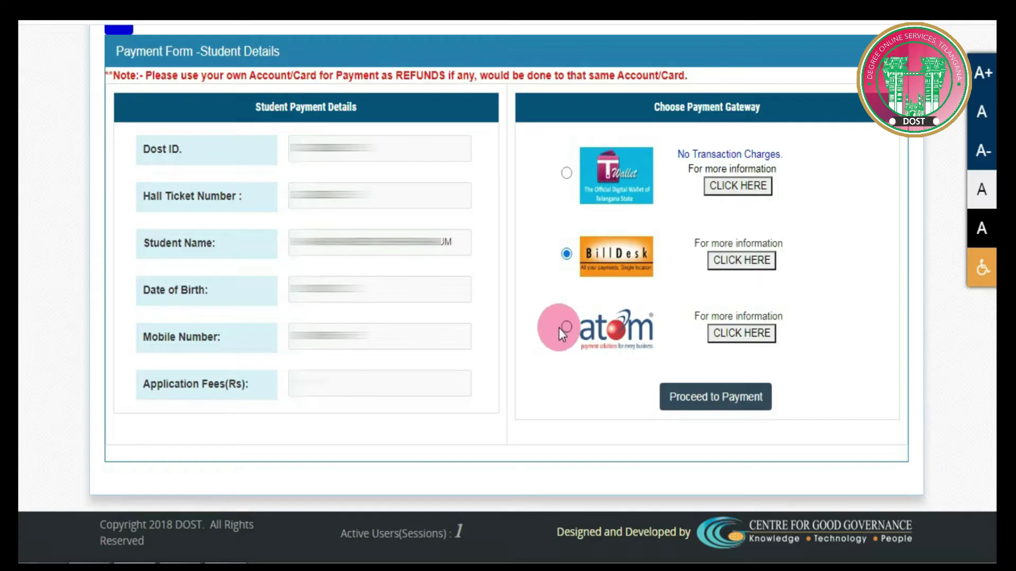
pyautogui.click(555, 246)
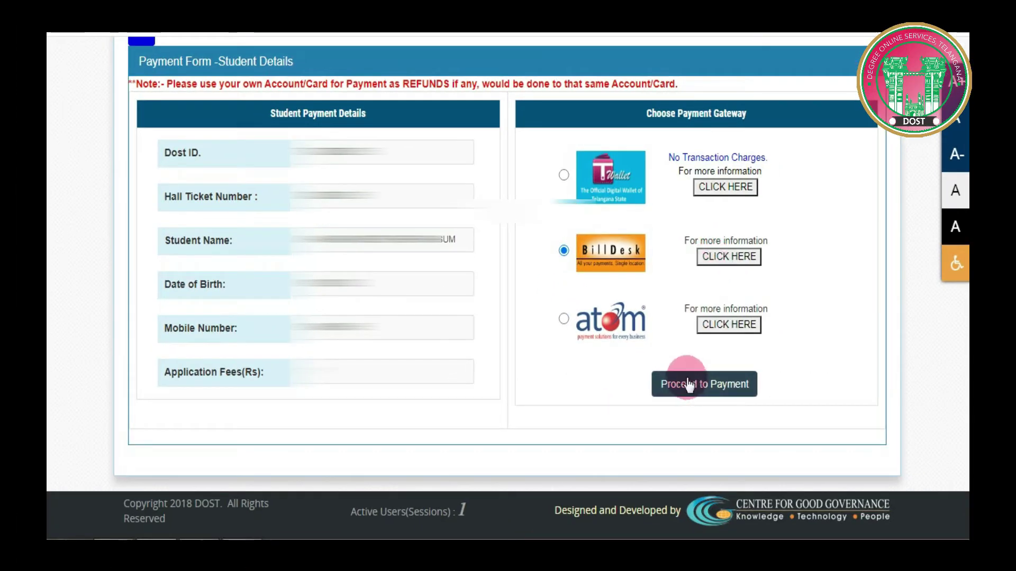
pyautogui.click(691, 389)
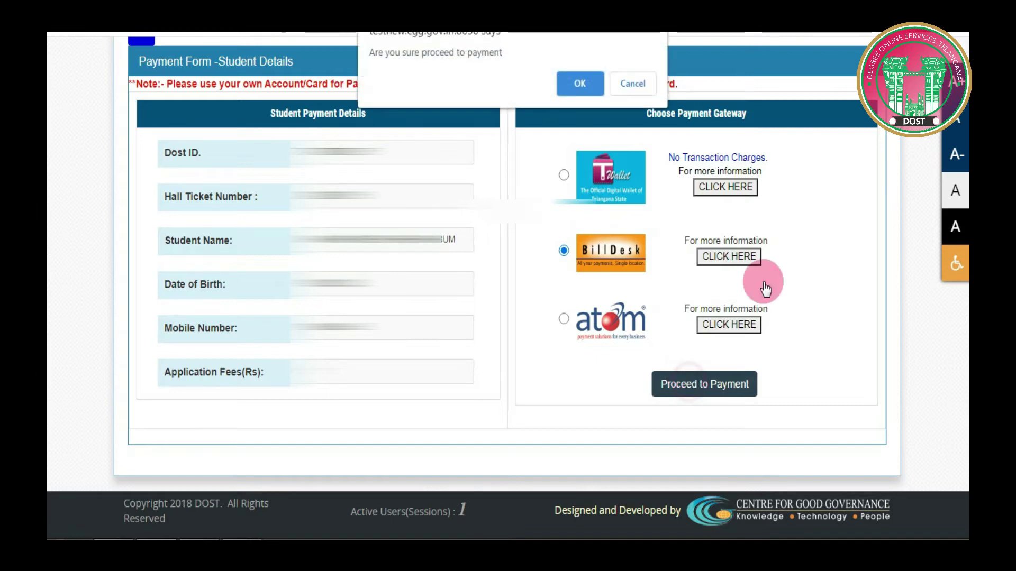
pyautogui.click(556, 84)
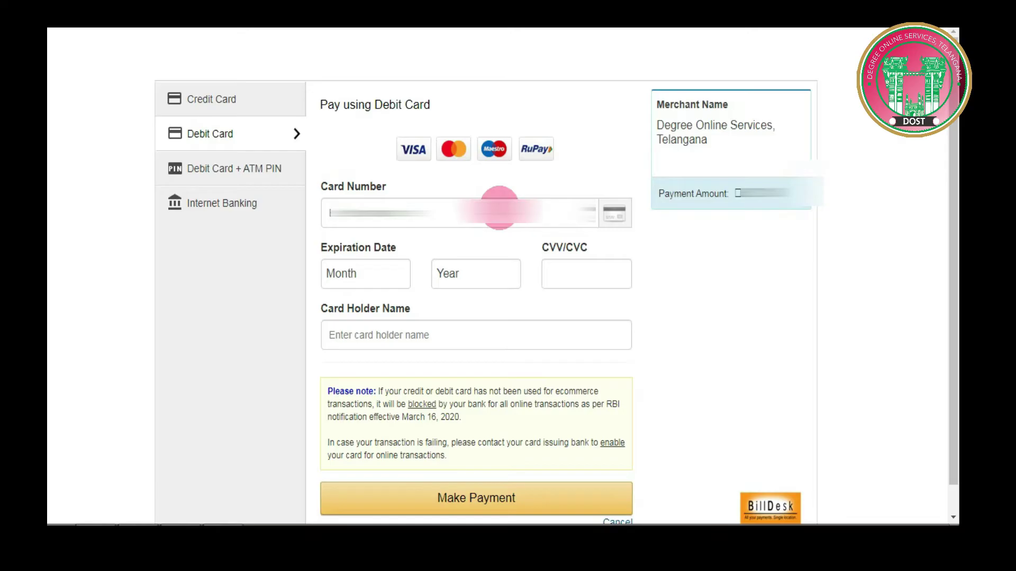
# Enter the debit card number and card holder's name, then make the payment.
pyautogui.click(500, 207)
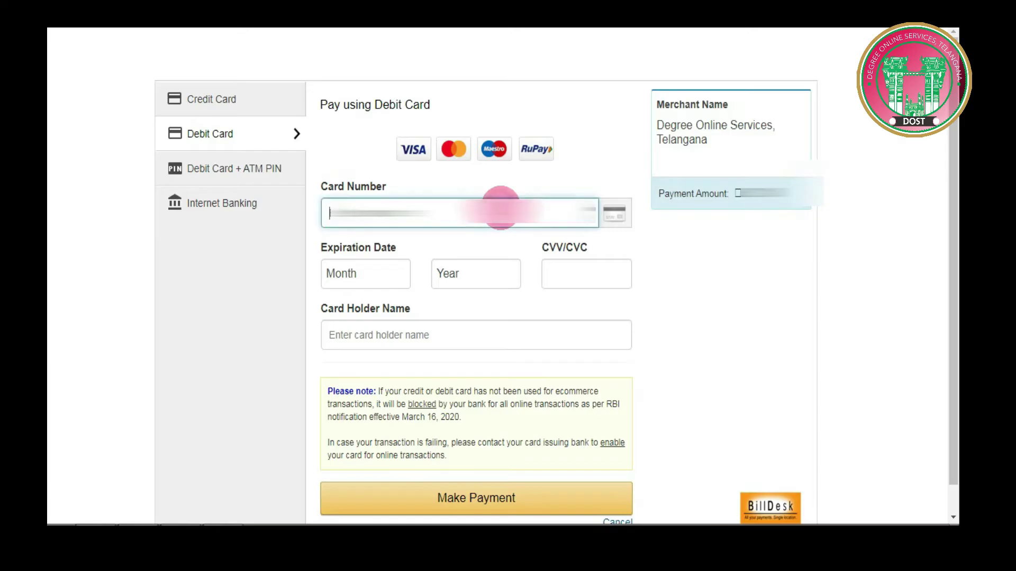
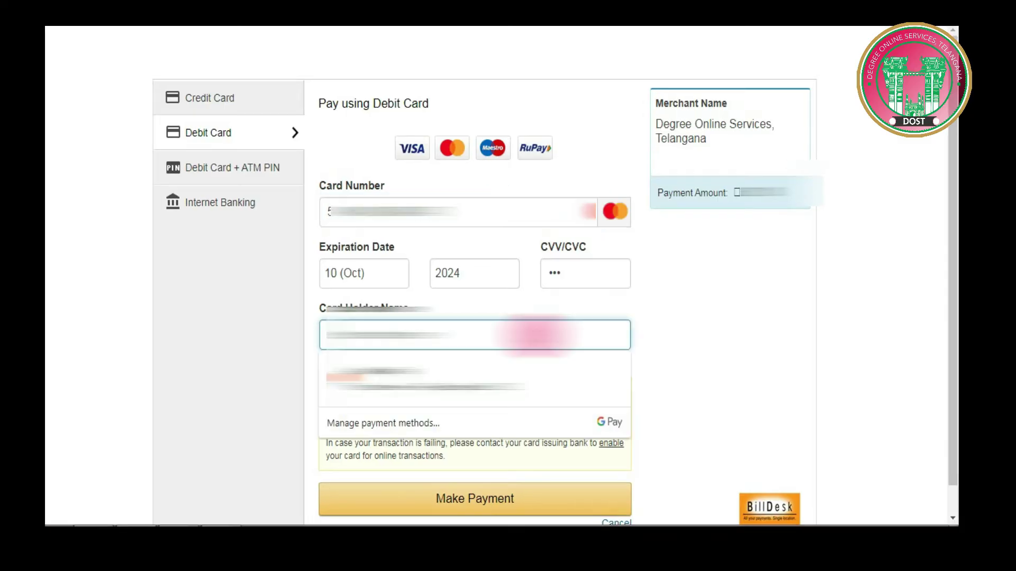
pyautogui.click(731, 331)
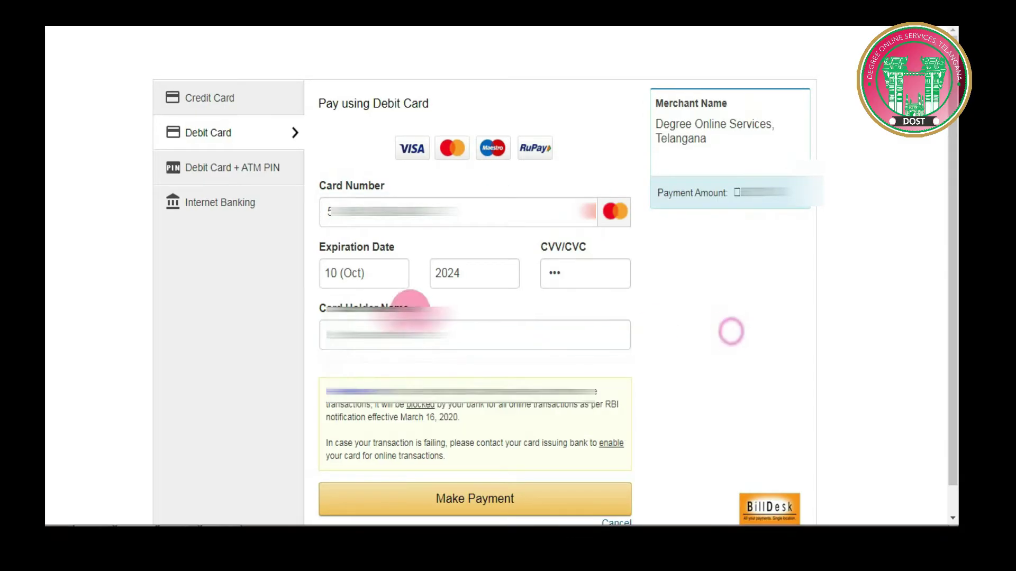
pyautogui.click(429, 333)
pyautogui.write('a')
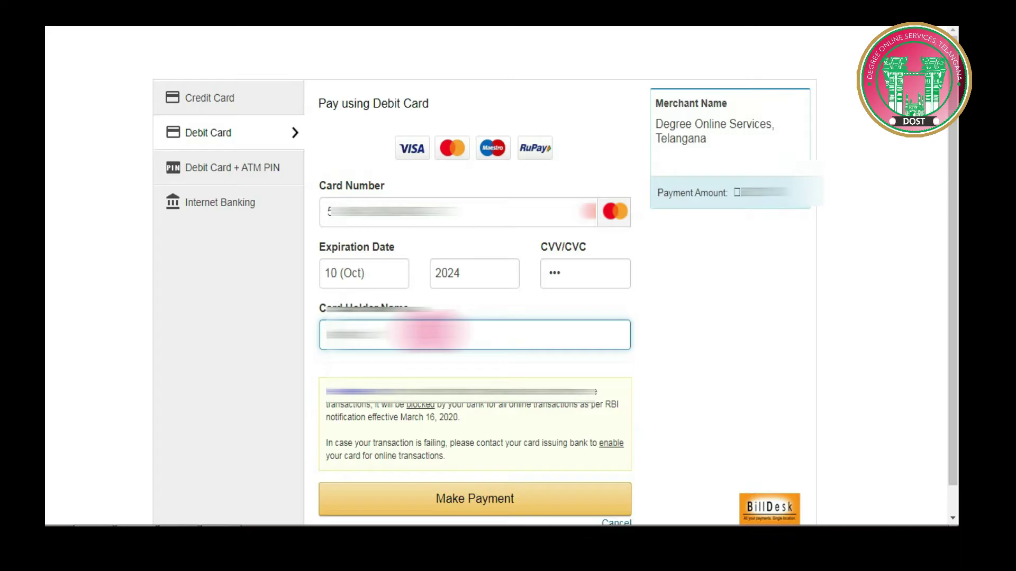
pyautogui.click(568, 258)
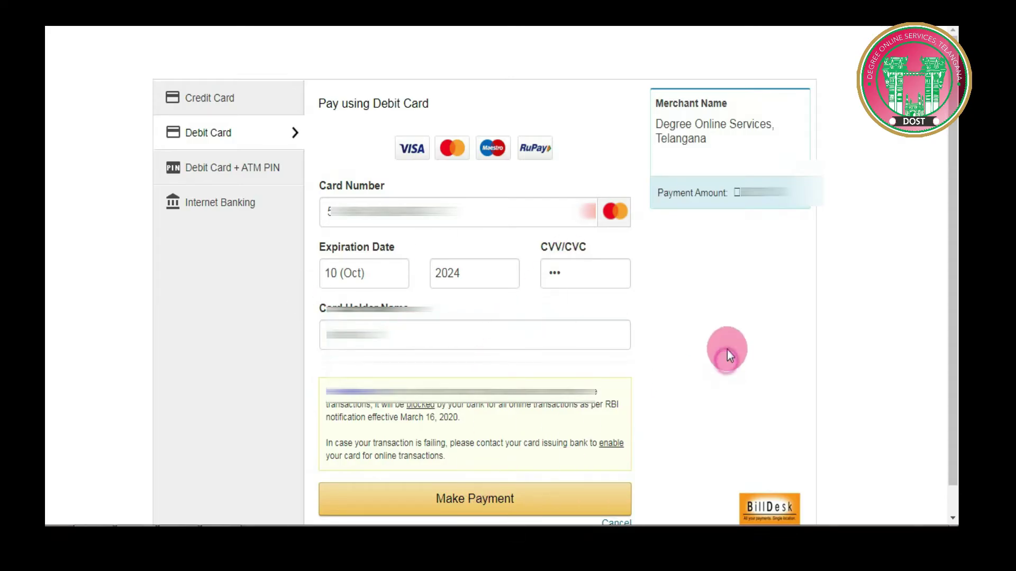
pyautogui.scroll(-1, 727, 358)
pyautogui.click(463, 470)
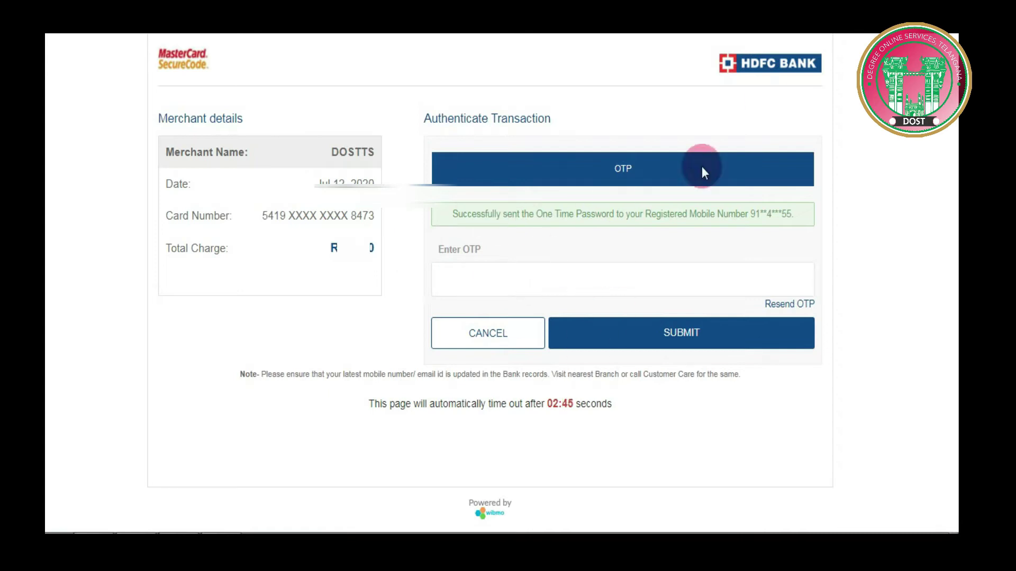
# Enter the SMS one-time password on the HDFC SecureCode page and submit it.
pyautogui.click(518, 275)
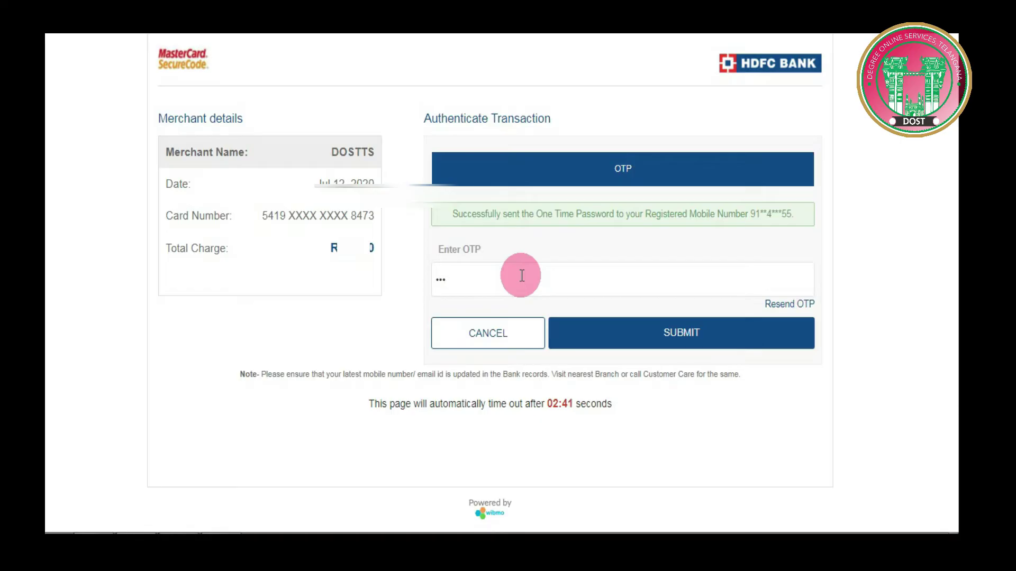
pyautogui.click(697, 343)
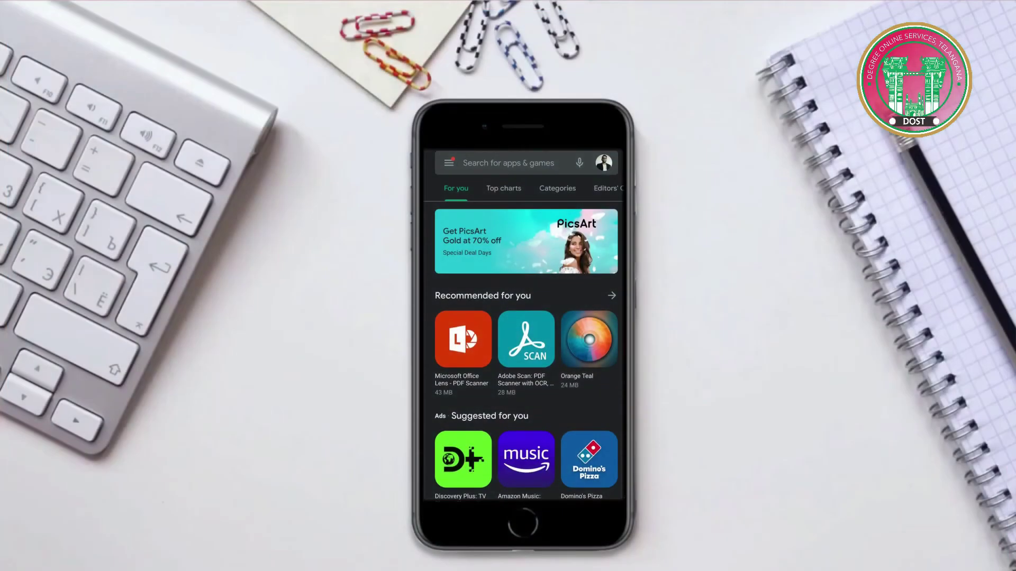
# Search Google Play for T App Folio, install it, and launch it.
pyautogui.click(500, 158)
pyautogui.write('t')
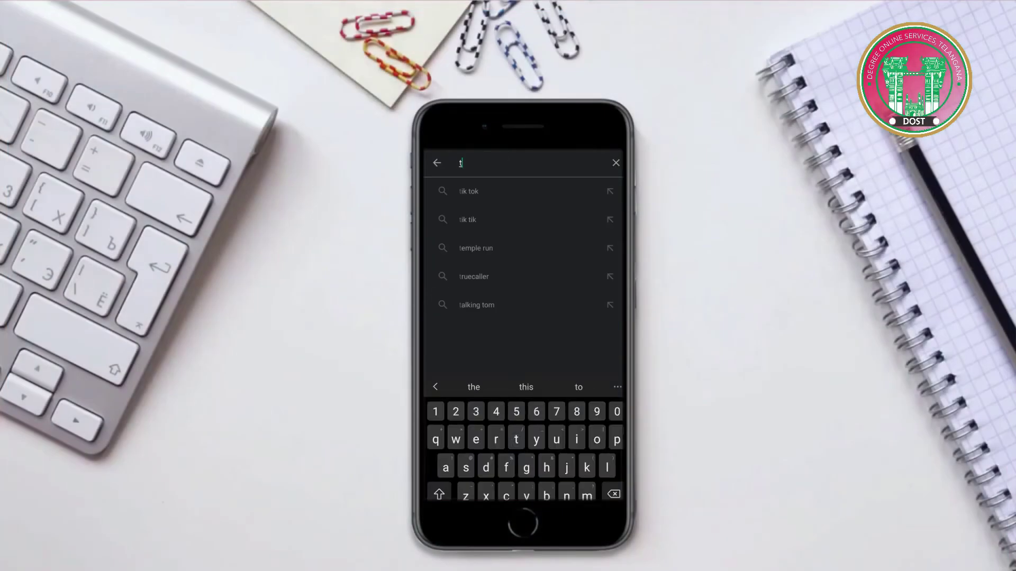
pyautogui.click(479, 192)
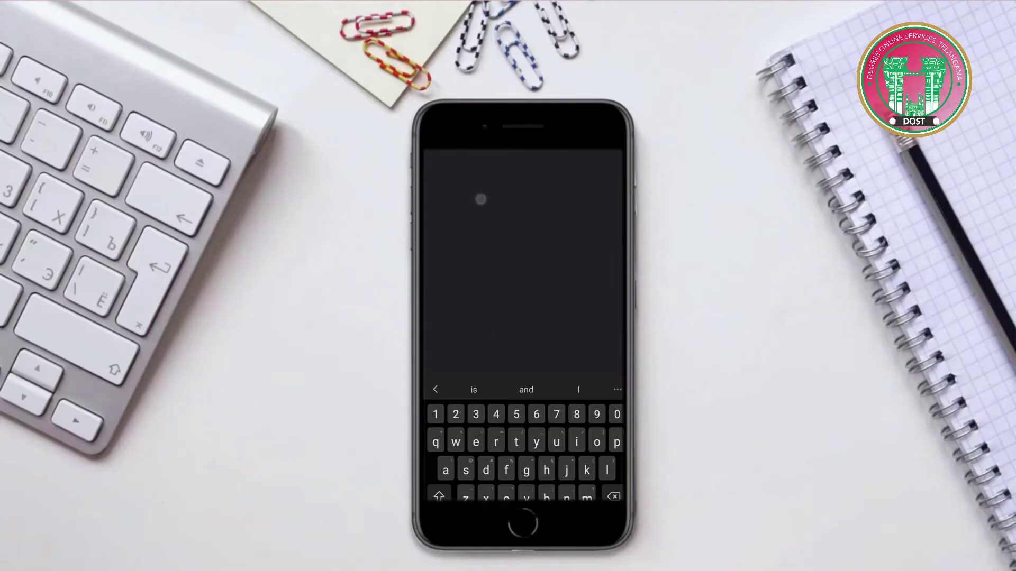
pyautogui.click(526, 283)
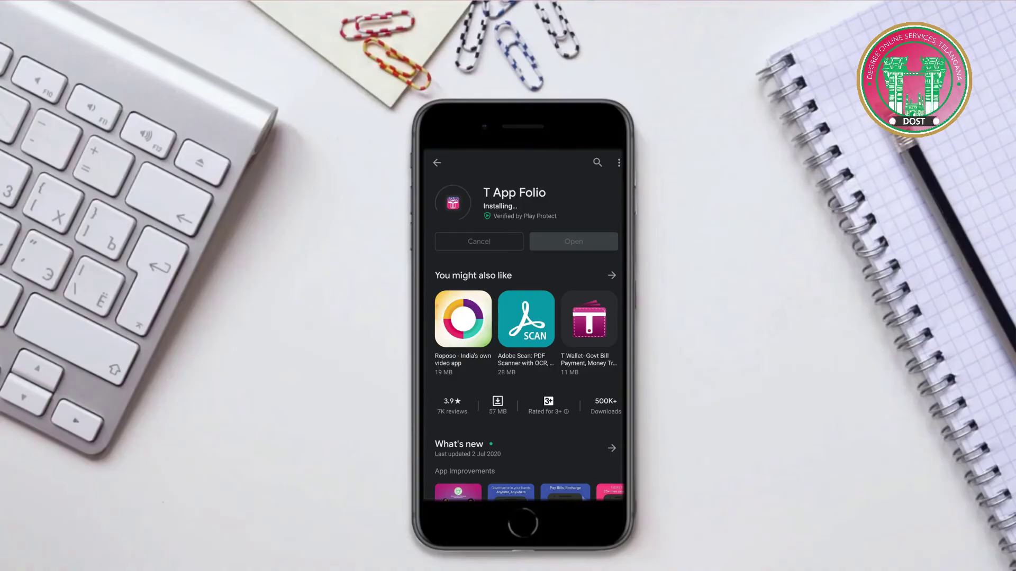
pyautogui.click(586, 239)
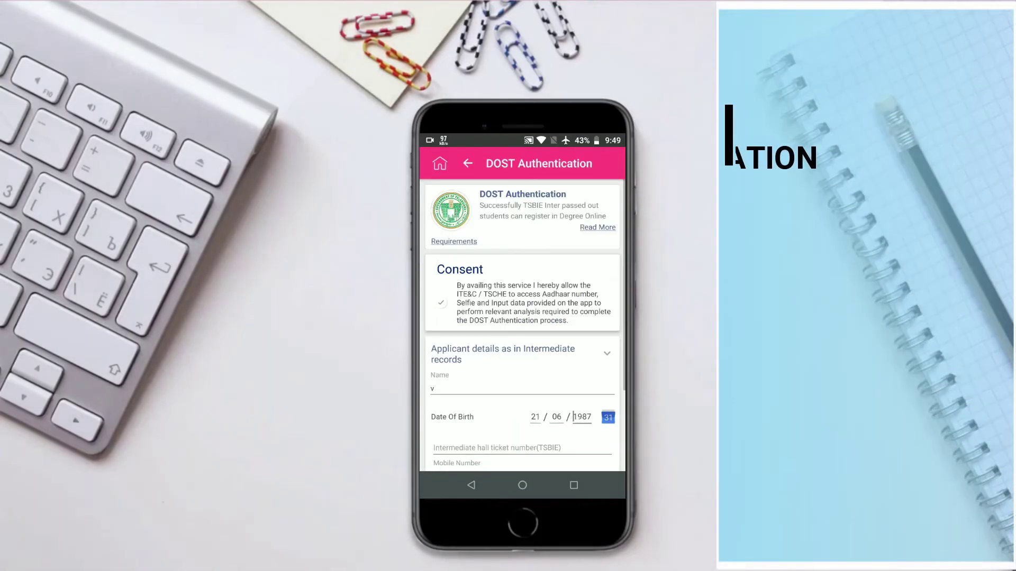
# Give data-use consent and enter the applicant's name and date of birth.
pyautogui.click(441, 303)
pyautogui.click(522, 389)
pyautogui.press('BackSpace')
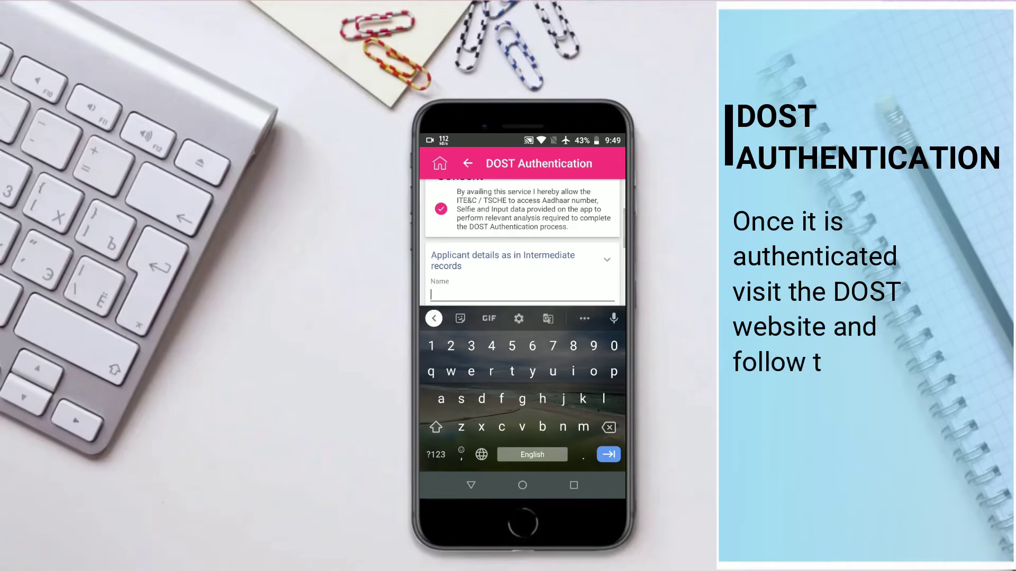
pyautogui.write('Vamshi')
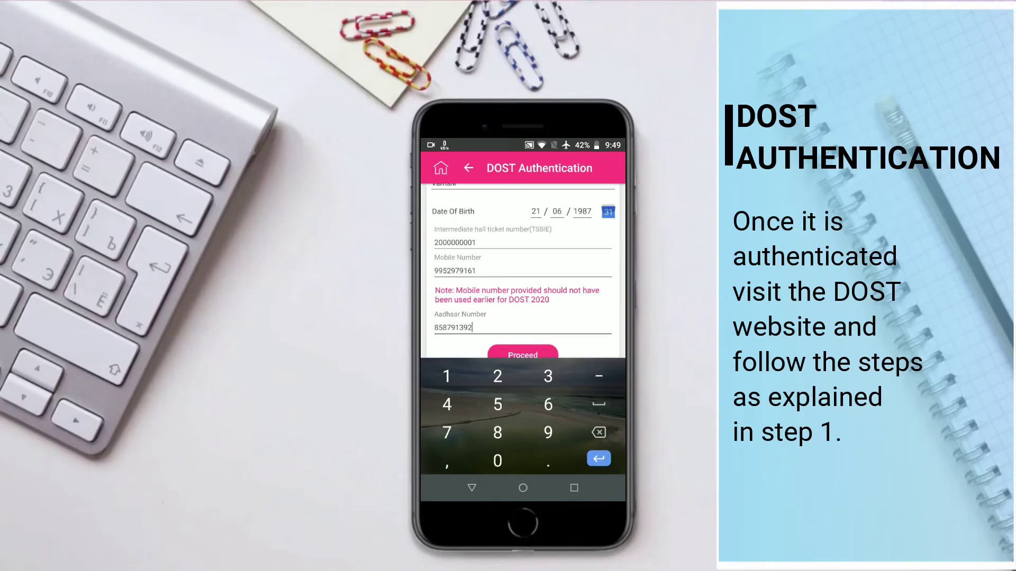
pyautogui.write('78')
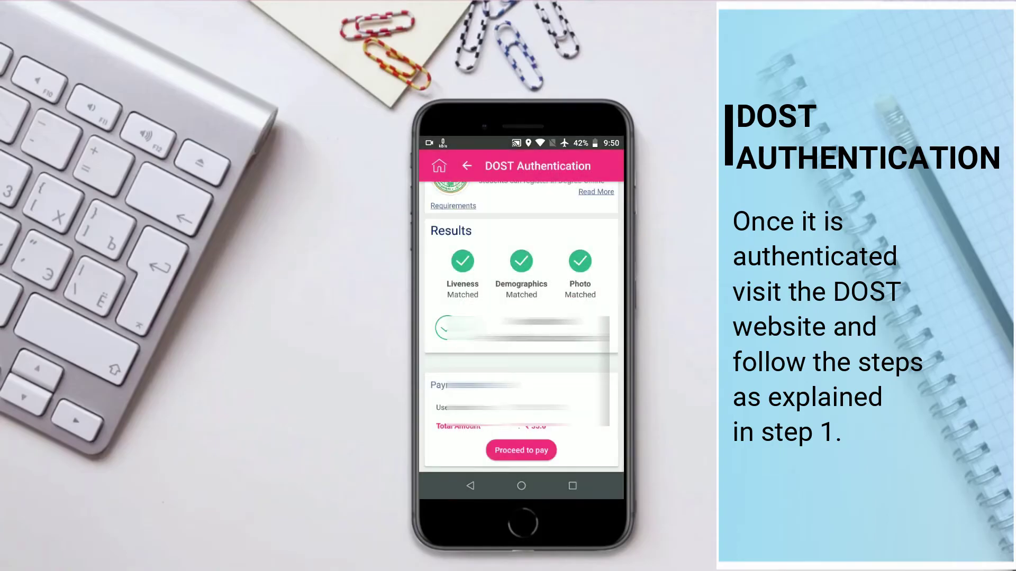
pyautogui.scroll(-1, 524, 328)
# Confirm the applicant details and pay the ₹35 authentication fee with T Wallet.
pyautogui.click(524, 453)
pyautogui.click(580, 347)
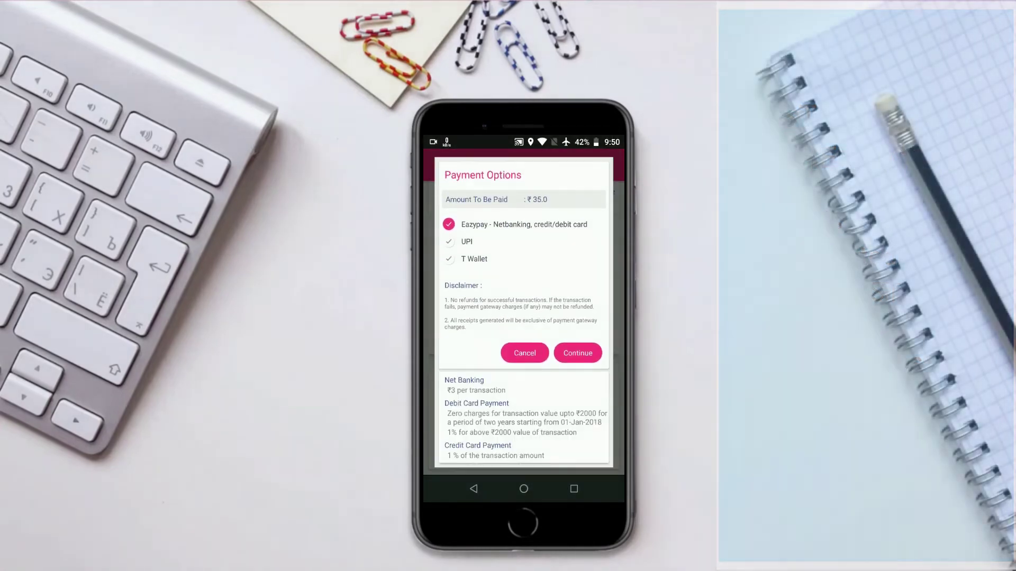
pyautogui.click(450, 241)
pyautogui.click(449, 250)
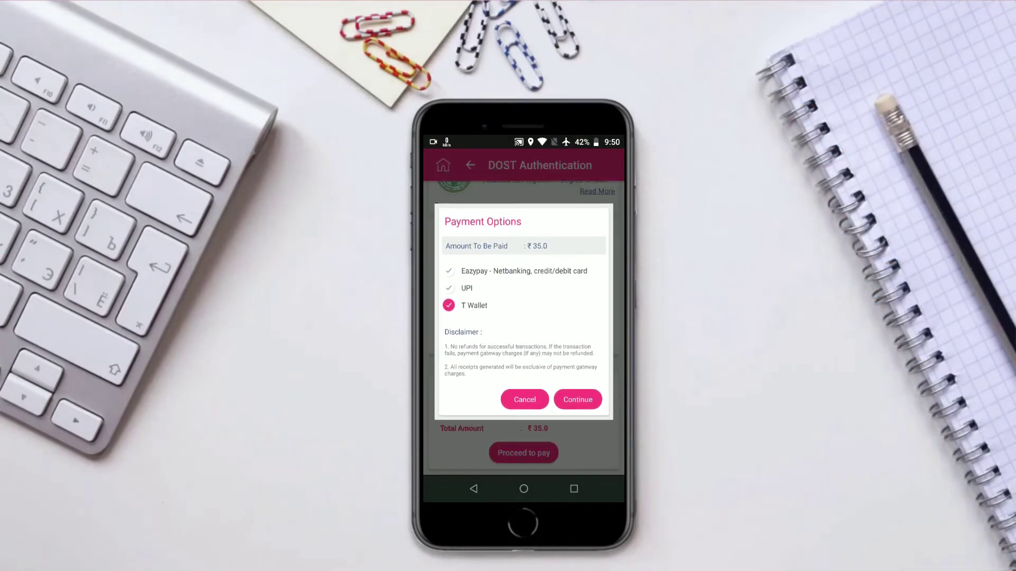
pyautogui.click(578, 400)
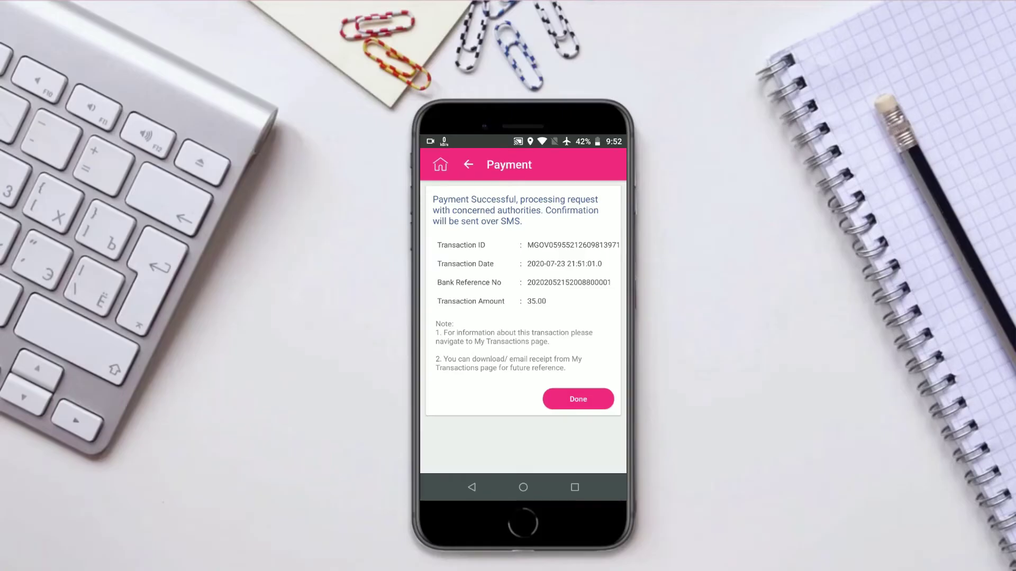
# Check My Transactions for the ₹35.00 DOST Authentication Fee entry and open the SMS receipt PDF.
pyautogui.click(578, 399)
pyautogui.click(434, 163)
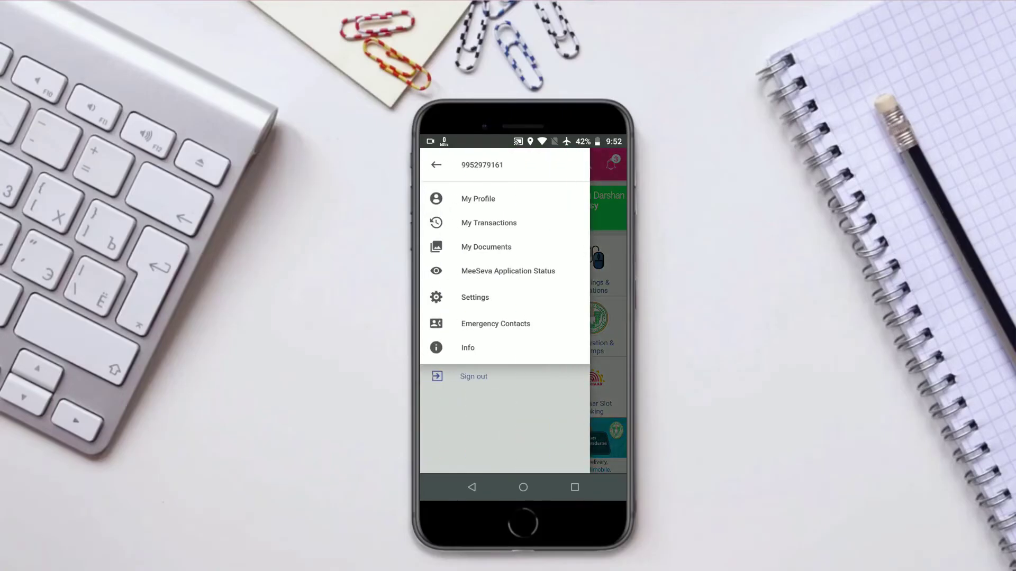
pyautogui.click(489, 223)
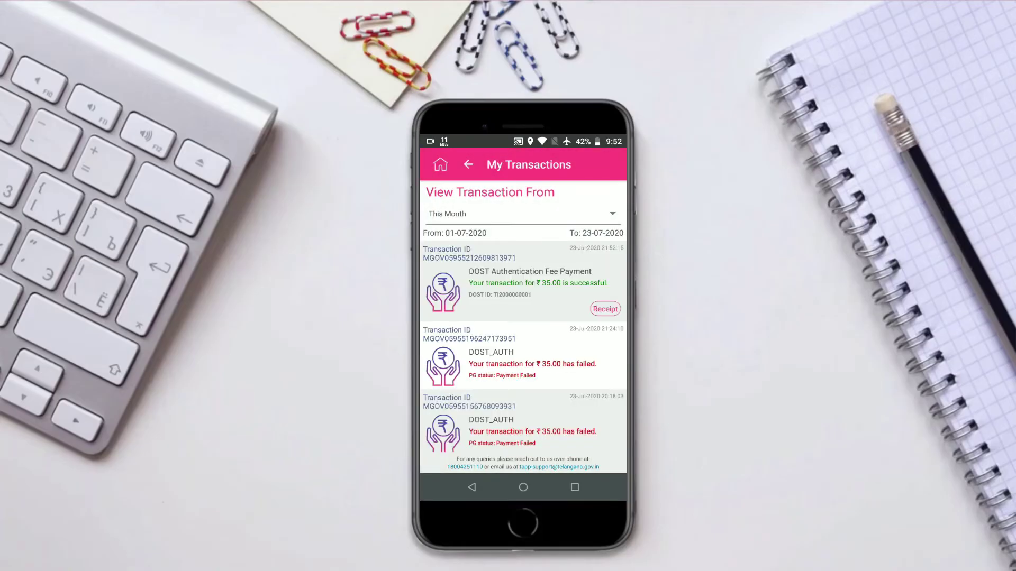
pyautogui.scroll(-1, 524, 346)
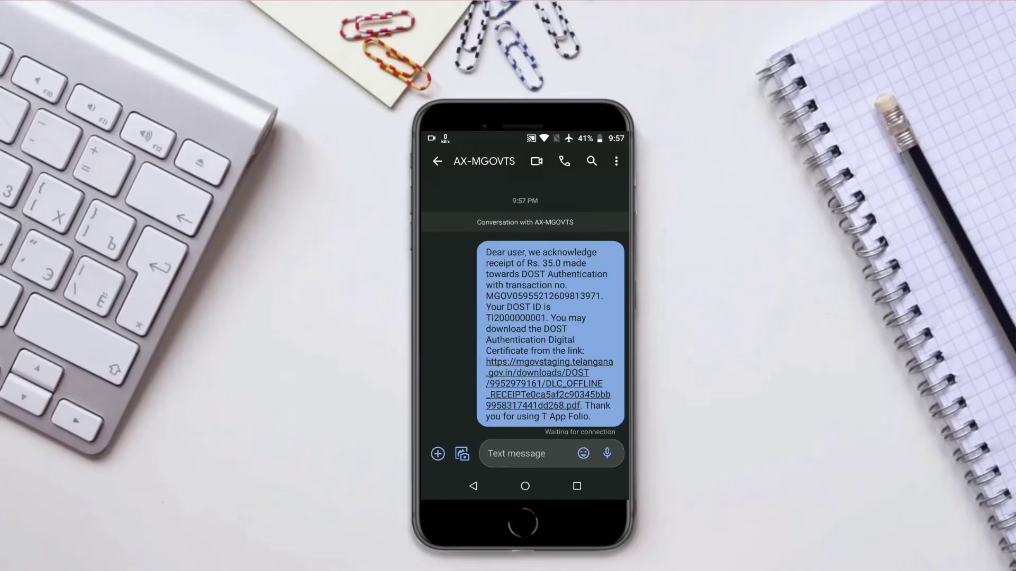
pyautogui.click(547, 389)
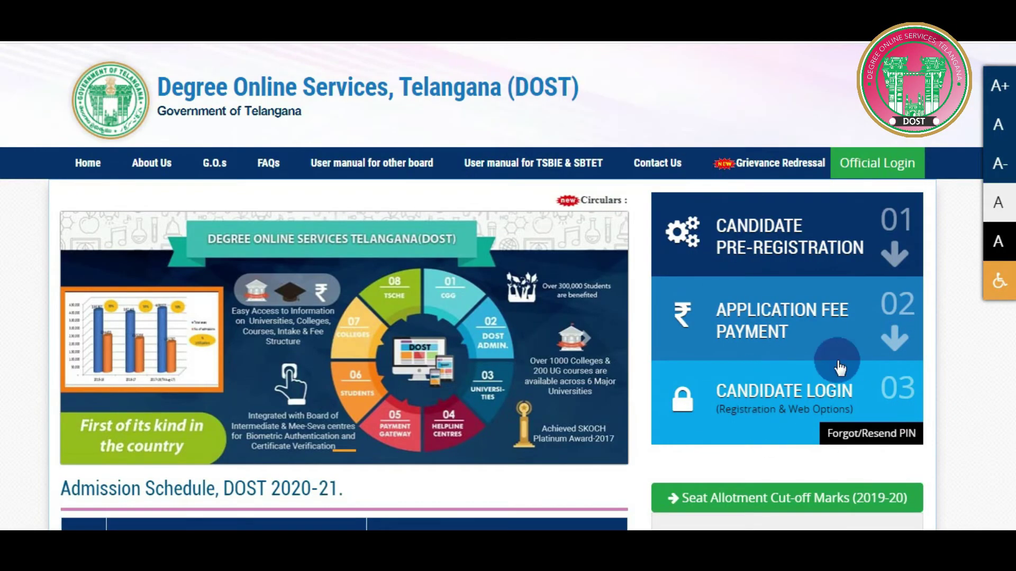
# Sign in through Candidate Login with the DOST ID, PIN and captcha 86da5b.
pyautogui.click(766, 396)
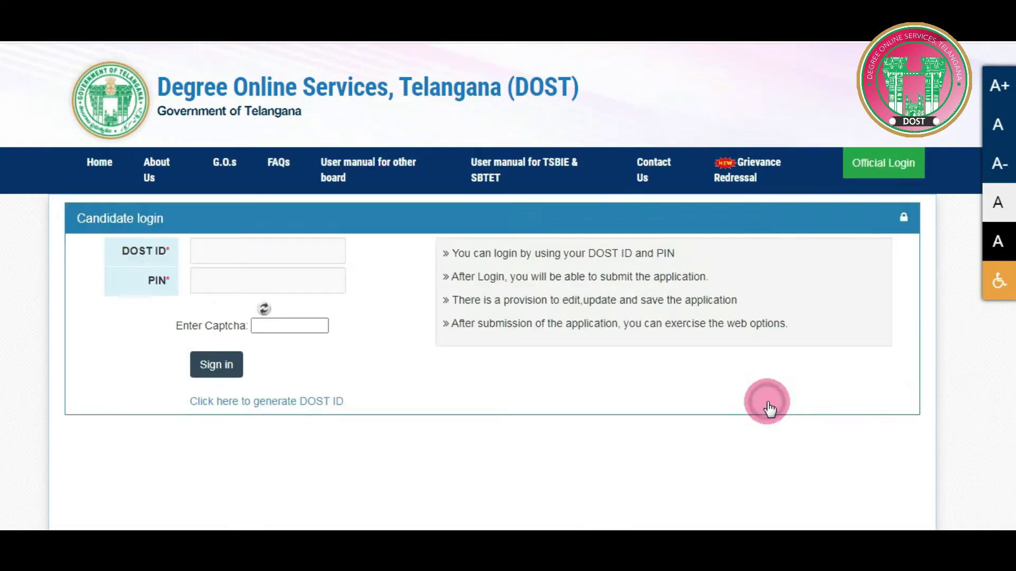
pyautogui.click(288, 249)
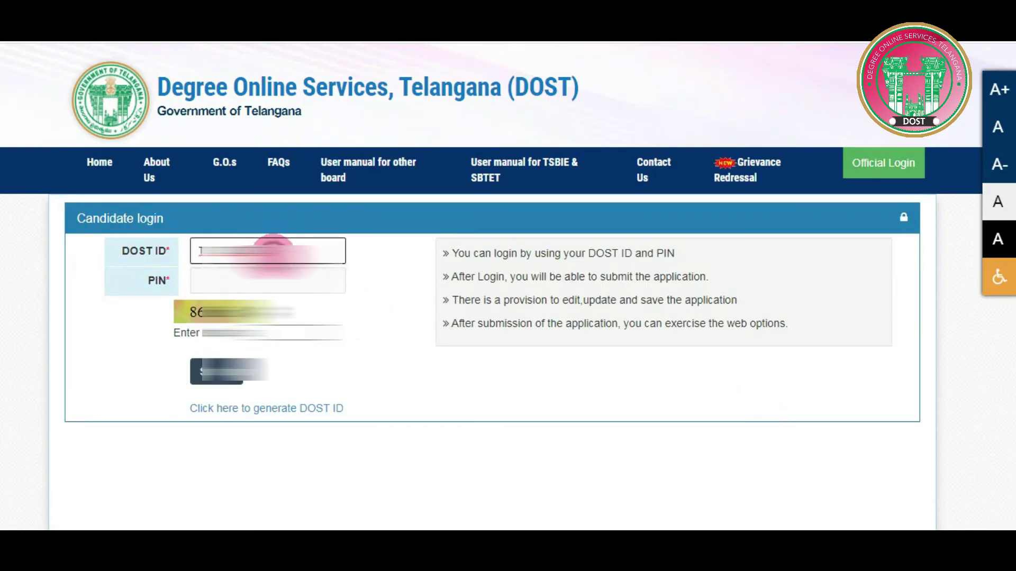
pyautogui.click(255, 281)
pyautogui.write('•')
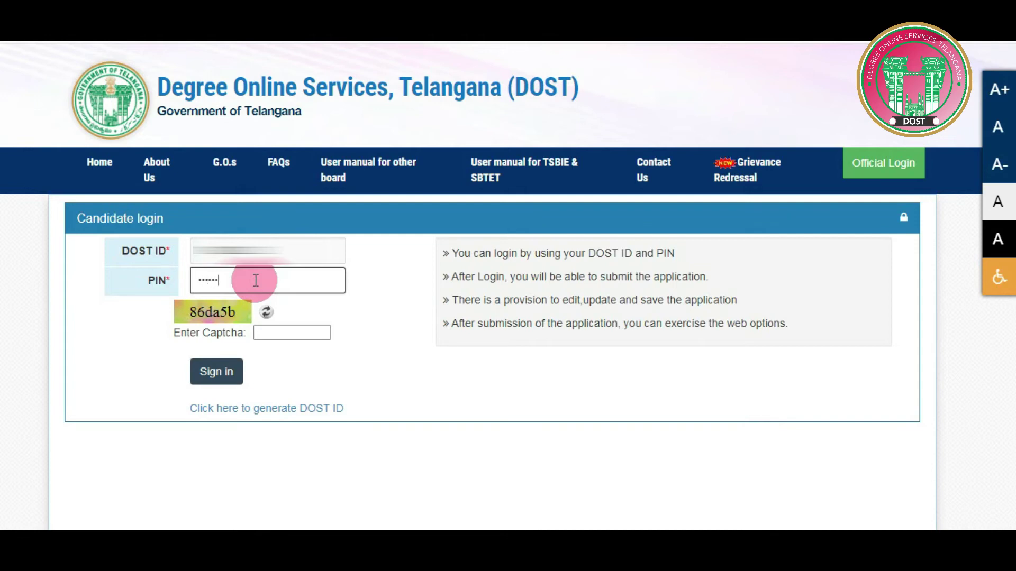
pyautogui.click(295, 331)
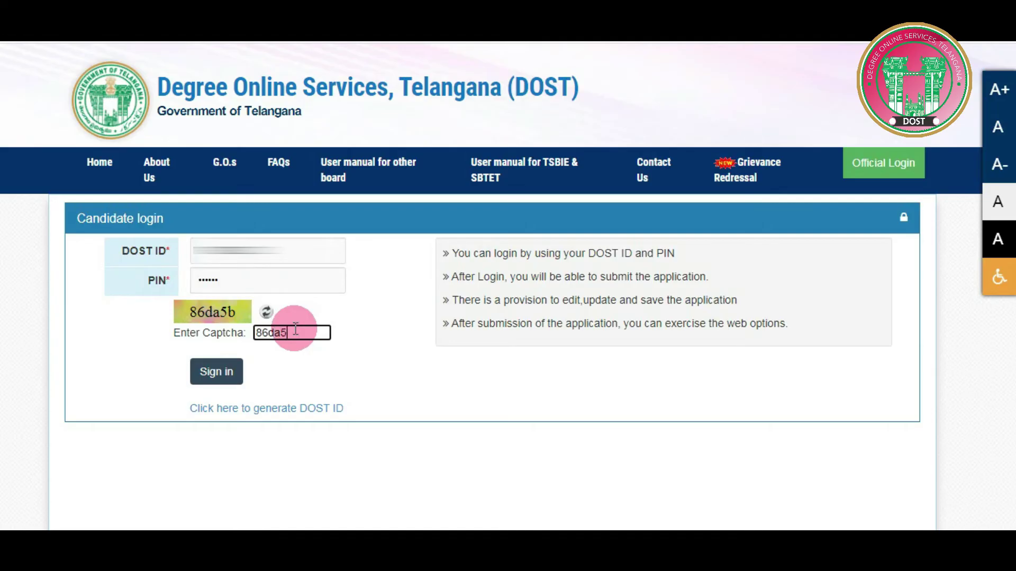
pyautogui.click(216, 372)
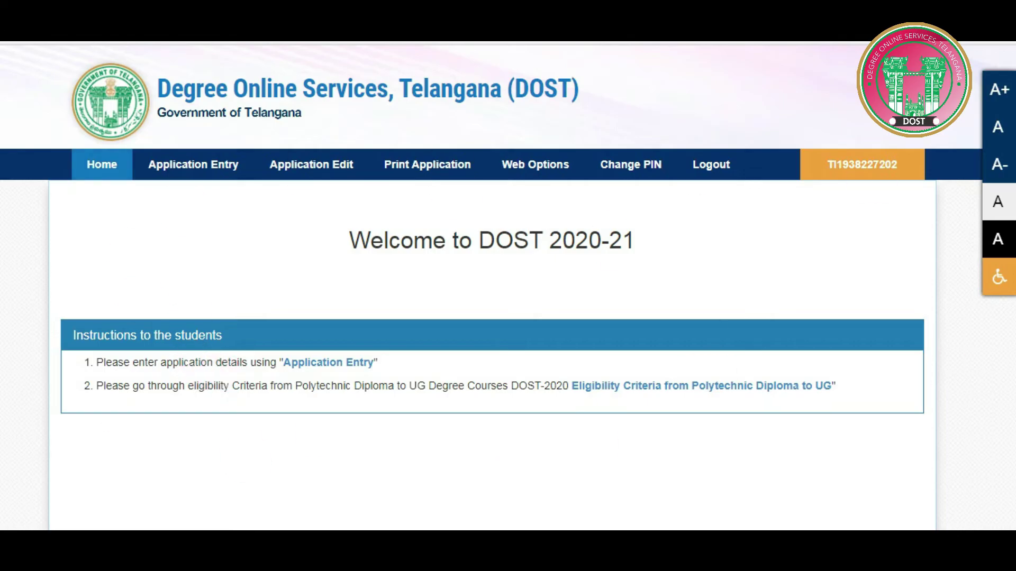
# Open the UG application form, clear the WhatsApp number, fill the student's e-mail and attach the photo.
pyautogui.click(328, 363)
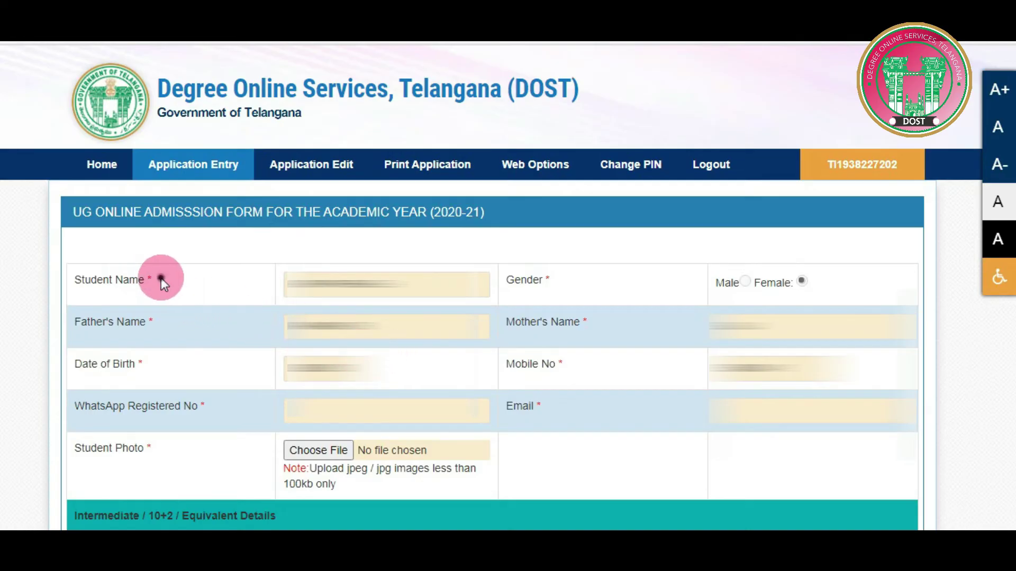
pyautogui.moveTo(146, 277); pyautogui.dragTo(168, 275)
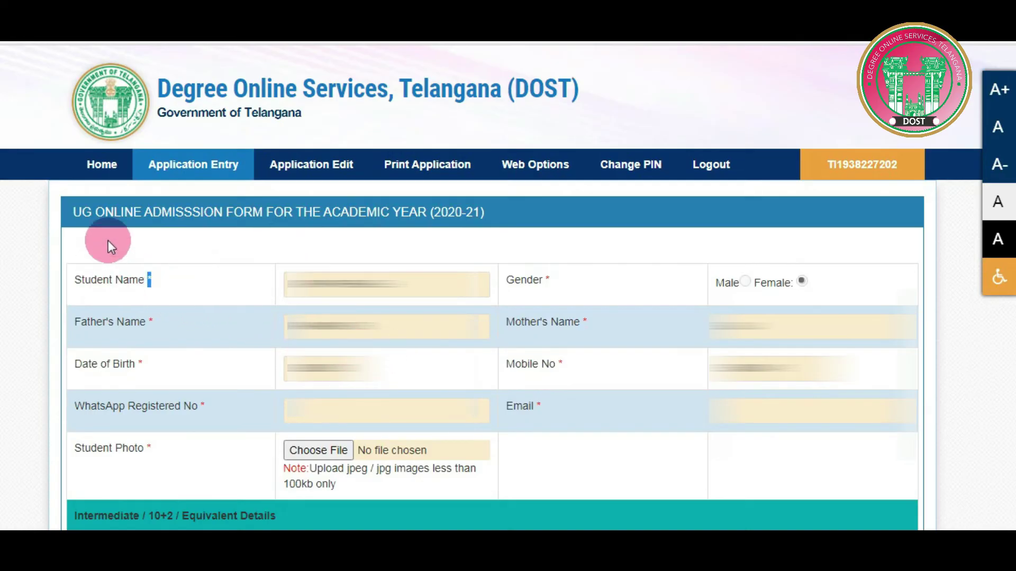
pyautogui.click(209, 274)
pyautogui.scroll(-3, 208, 274)
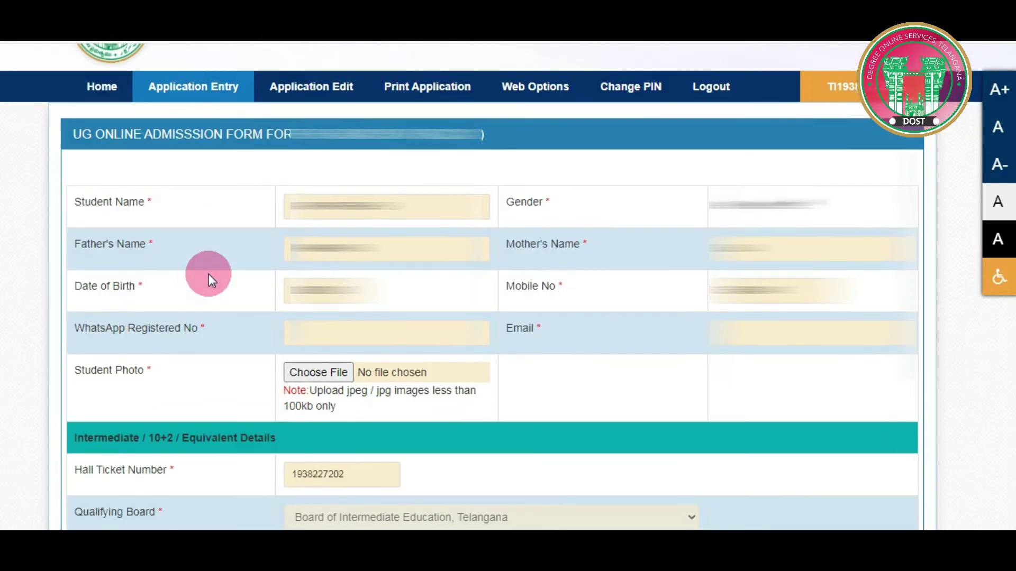
pyautogui.click(323, 257)
pyautogui.press('BackSpace')
pyautogui.press('BackSpace')
pyautogui.press('BackSpace')
pyautogui.press('BackSpace')
pyautogui.press('BackSpace')
pyautogui.press('BackSpace')
pyautogui.press('BackSpace')
pyautogui.press('BackSpace')
pyautogui.press('BackSpace')
pyautogui.press('BackSpace')
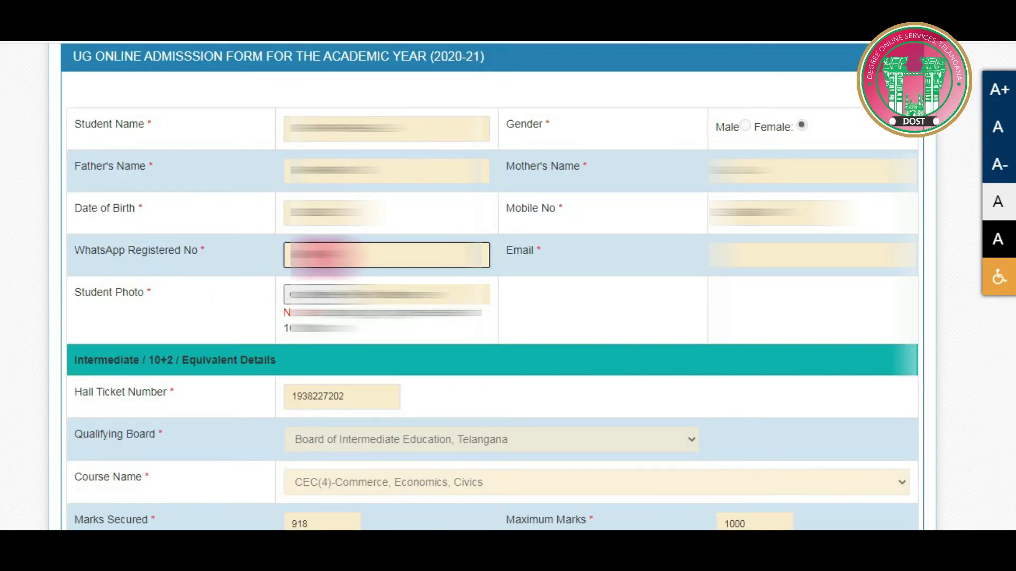
pyautogui.click(813, 255)
pyautogui.hotkey('ctrl', 'v')
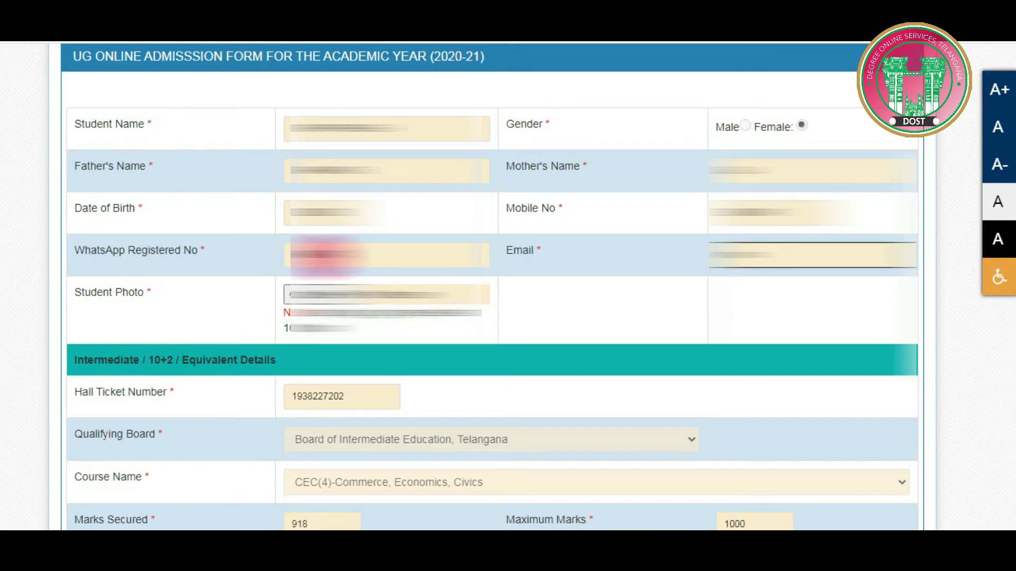
pyautogui.write('@')
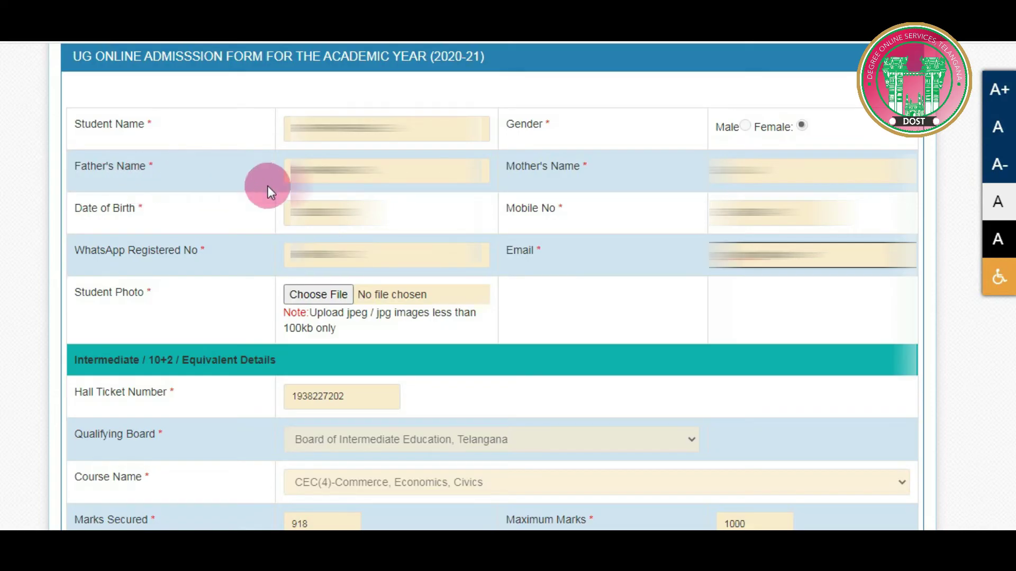
pyautogui.click(315, 295)
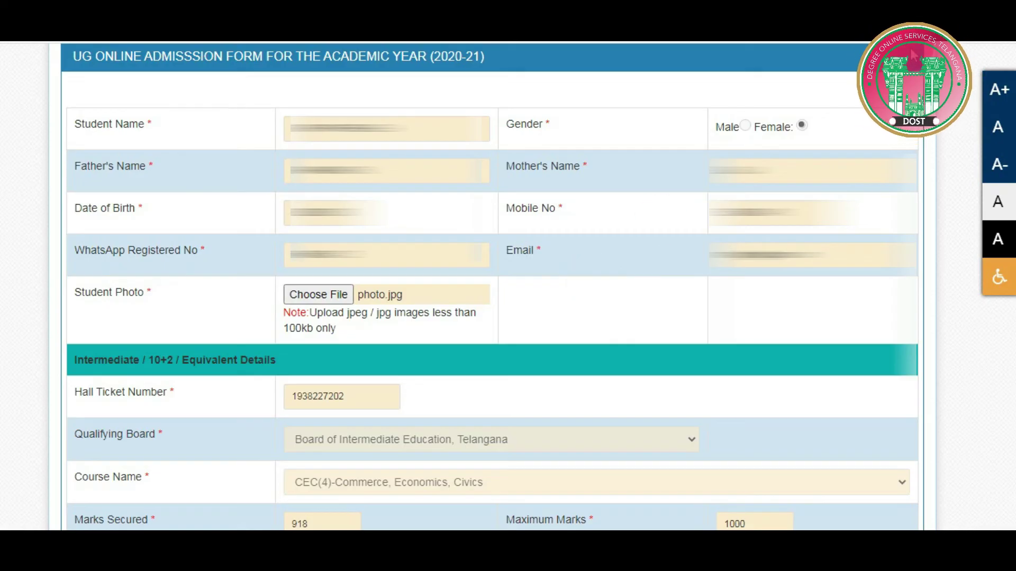
pyautogui.scroll(-5, 464, 261)
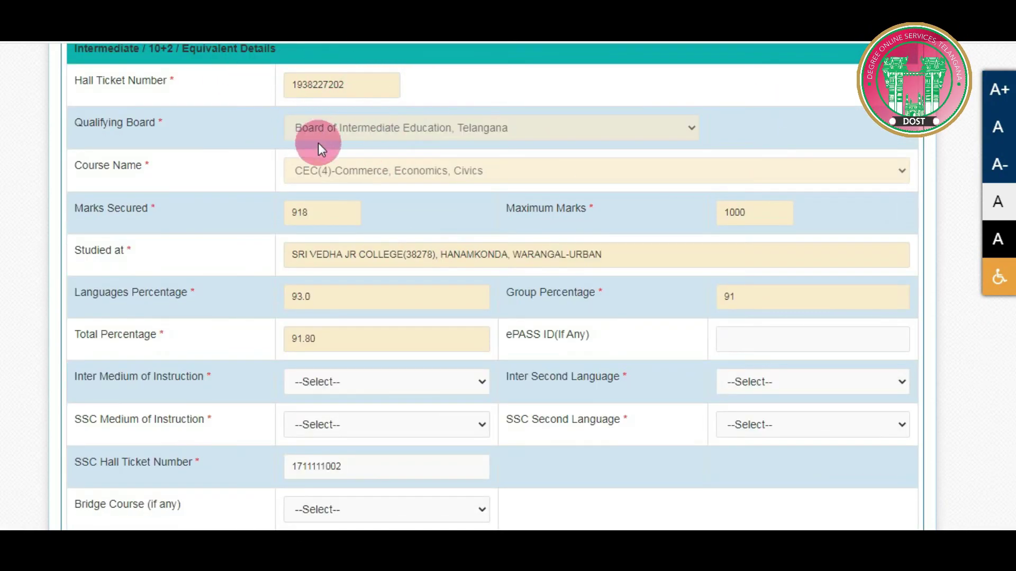
# Set Inter medium and second language to Telugu, SSC medium Hindi, SSC second language English.
pyautogui.click(464, 392)
pyautogui.click(409, 431)
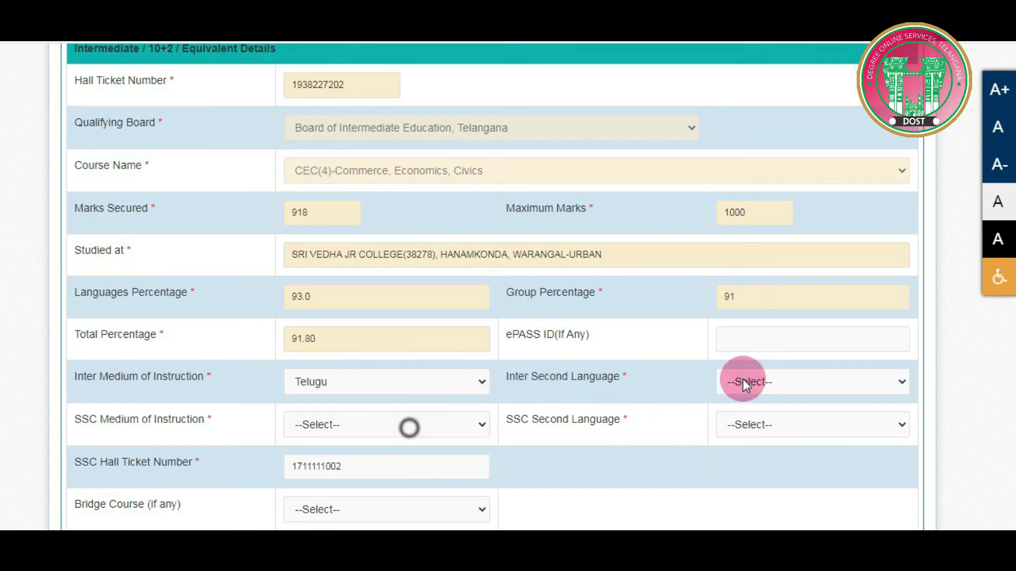
pyautogui.click(819, 386)
pyautogui.click(783, 222)
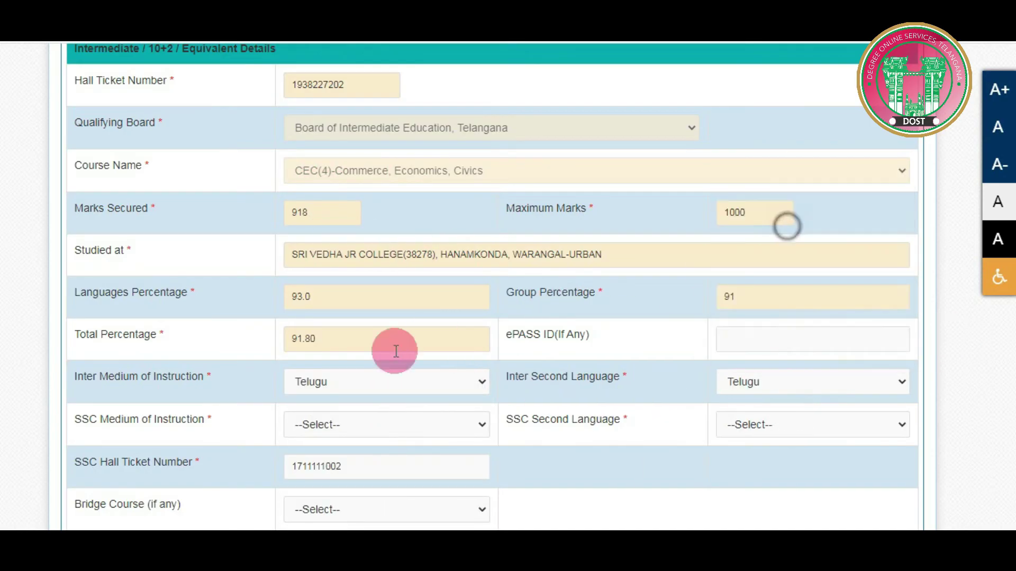
pyautogui.click(409, 433)
pyautogui.click(370, 302)
pyautogui.click(746, 429)
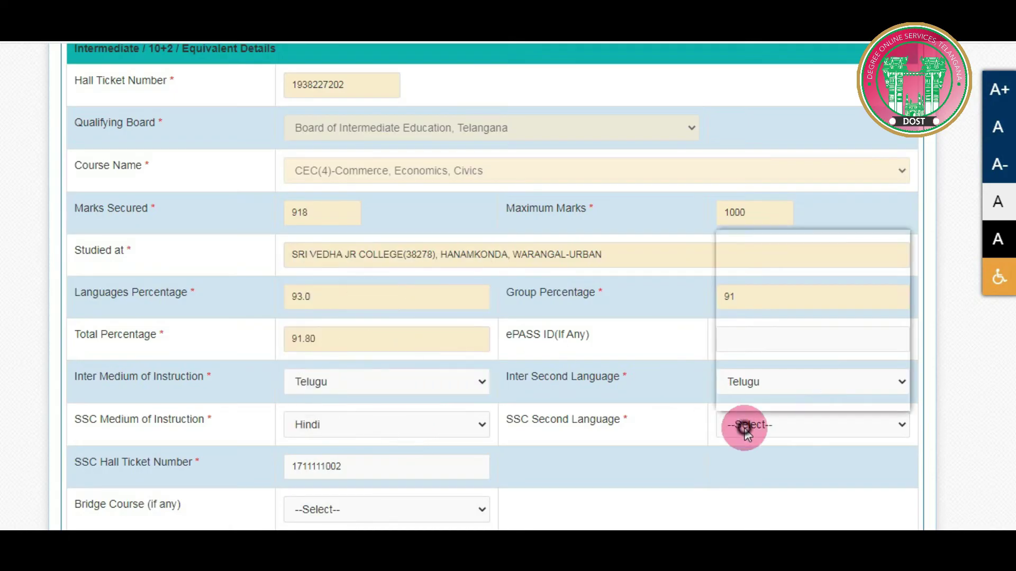
pyautogui.click(761, 291)
# Leave the bridge course unselected and choose Telugu as Degree Second Language Preference.
pyautogui.scroll(-2, 469, 429)
pyautogui.click(474, 416)
pyautogui.click(562, 434)
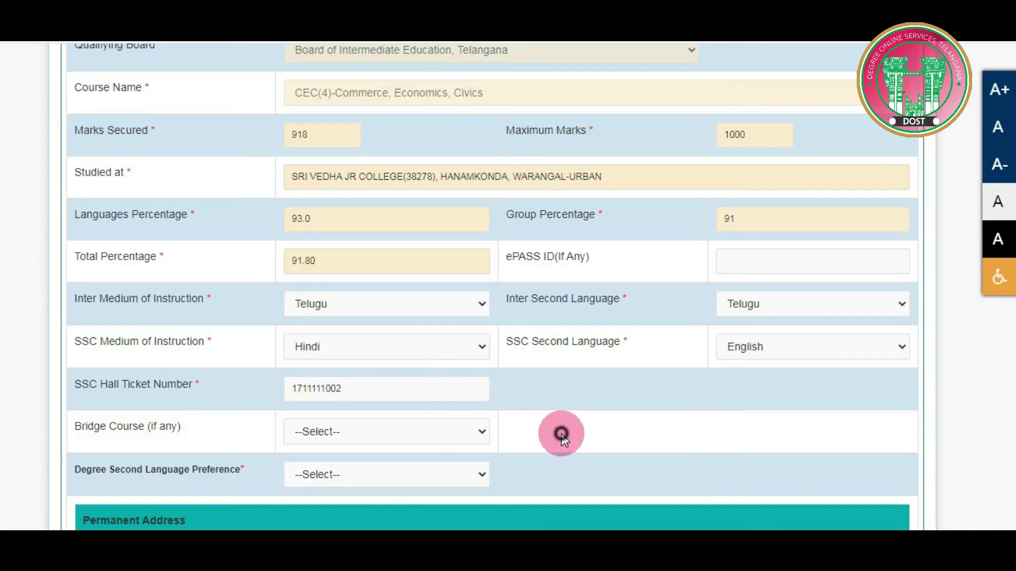
pyautogui.click(439, 473)
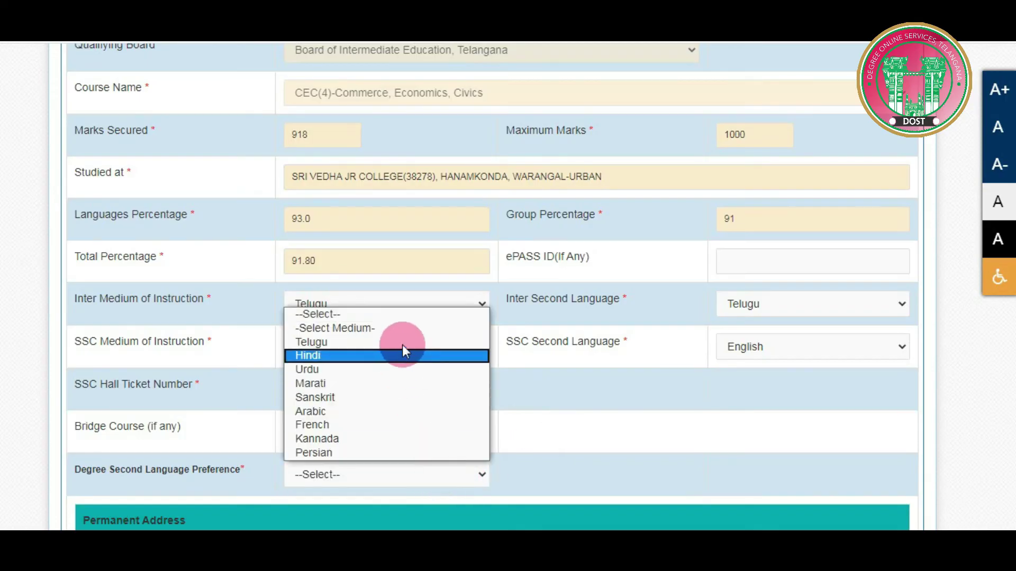
pyautogui.click(415, 342)
pyautogui.scroll(-6, 488, 323)
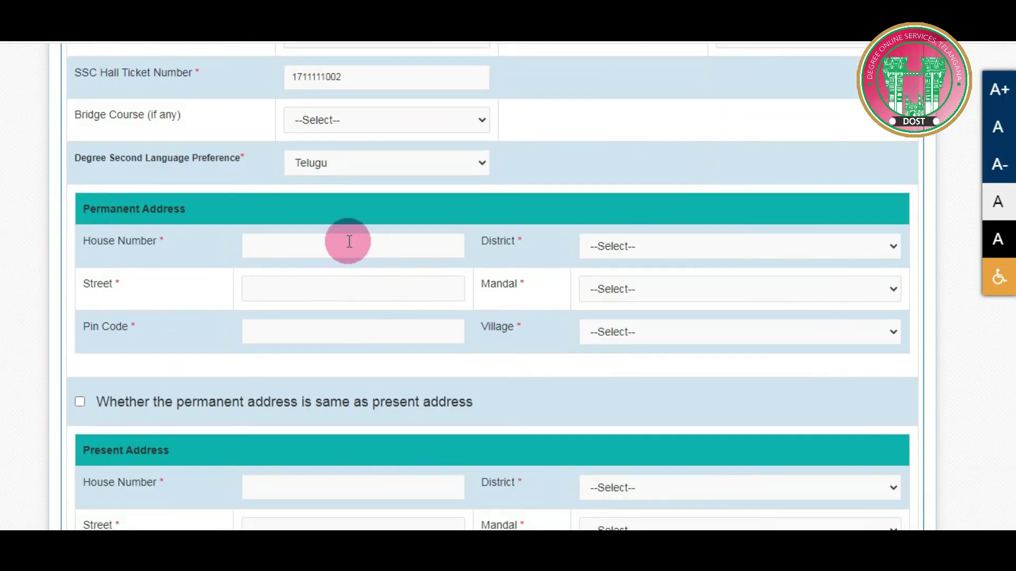
# Enter the permanent house number and mark the permanent address same as the present address.
pyautogui.click(367, 243)
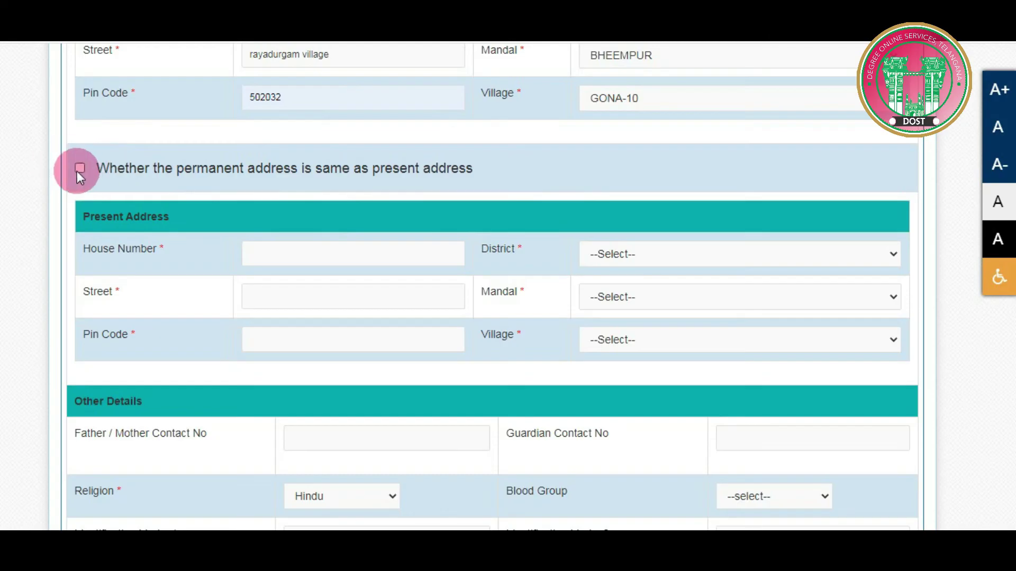
pyautogui.click(79, 169)
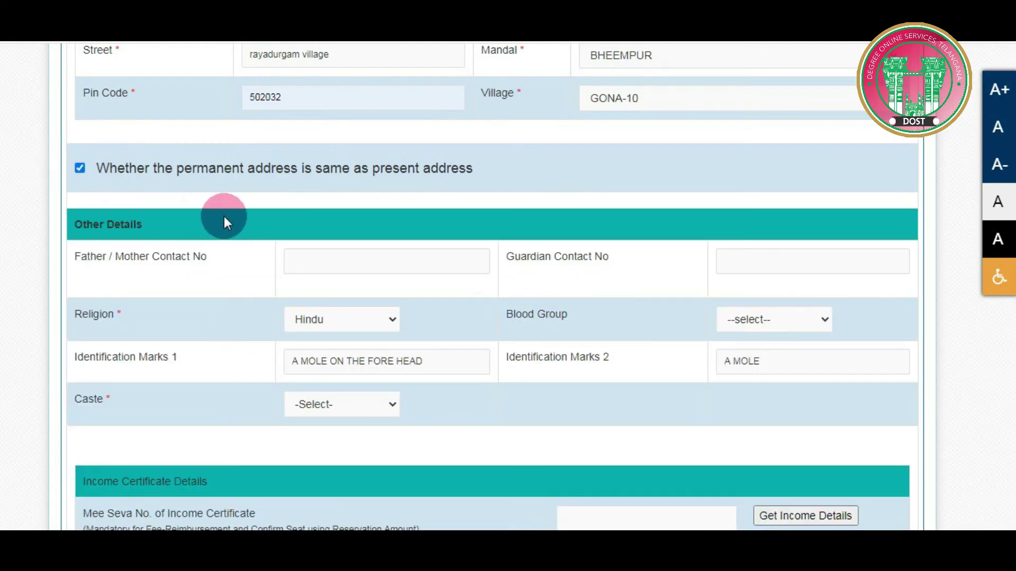
pyautogui.scroll(-1, 577, 271)
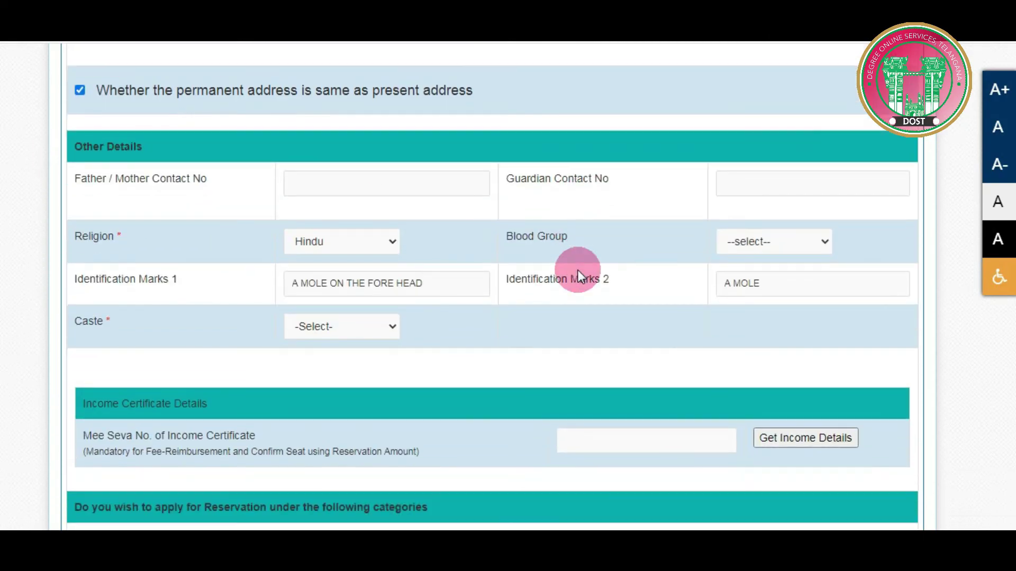
# Fill the parent's contact number, A- blood group, OC / General caste and sub caste OBC.
pyautogui.click(458, 186)
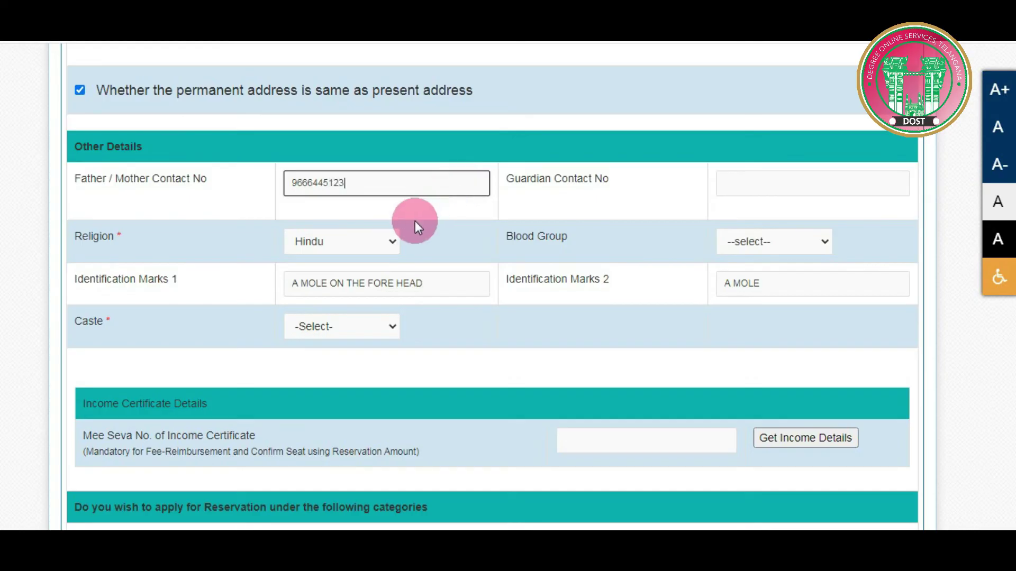
pyautogui.write('OBC')
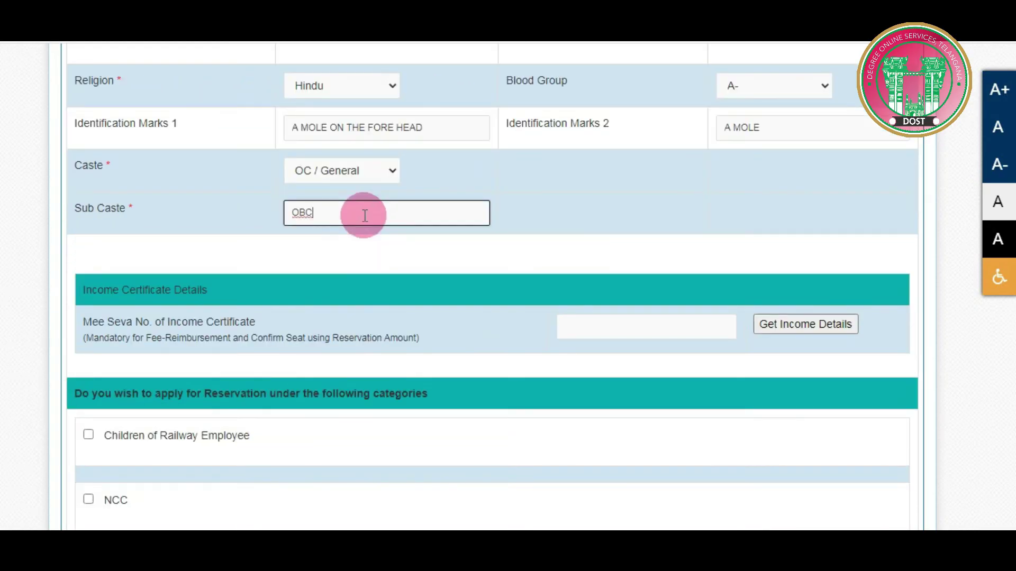
pyautogui.click(551, 325)
pyautogui.scroll(-1, 554, 325)
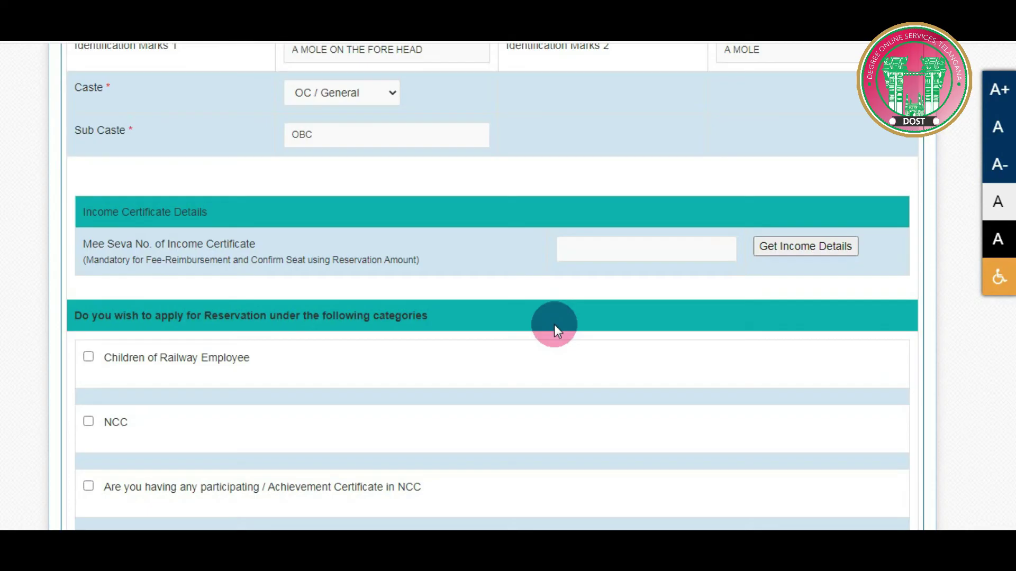
pyautogui.scroll(-1, 554, 325)
pyautogui.scroll(-1, 553, 324)
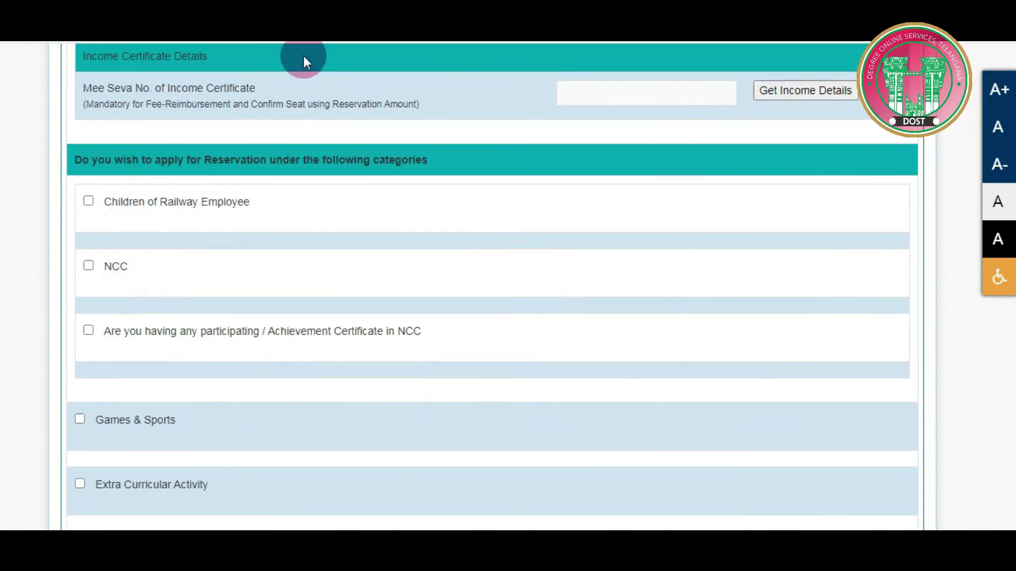
# Leave the Children of Railway Employee and NCC reservation categories unticked.
pyautogui.click(88, 204)
pyautogui.click(87, 205)
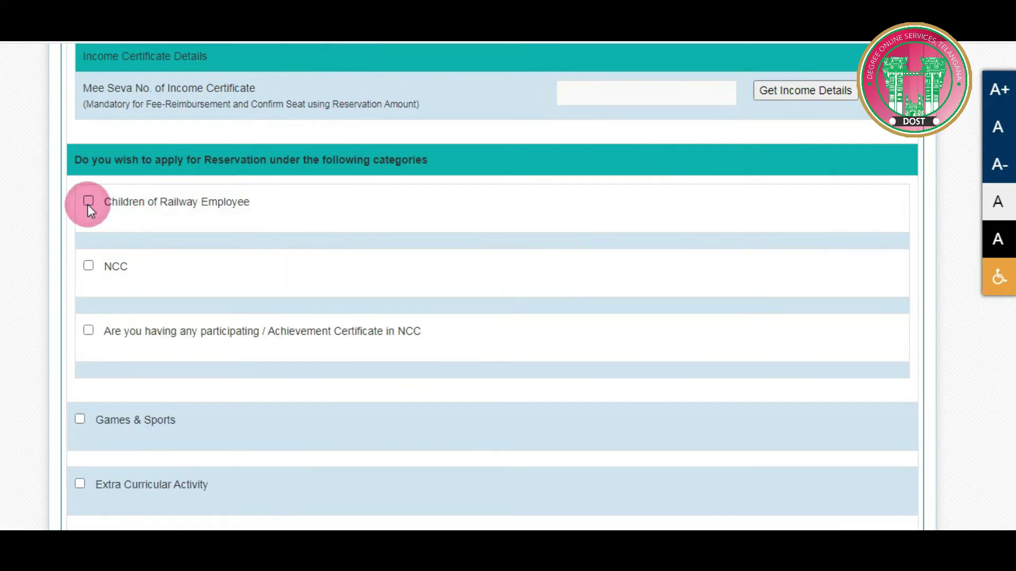
pyautogui.click(89, 266)
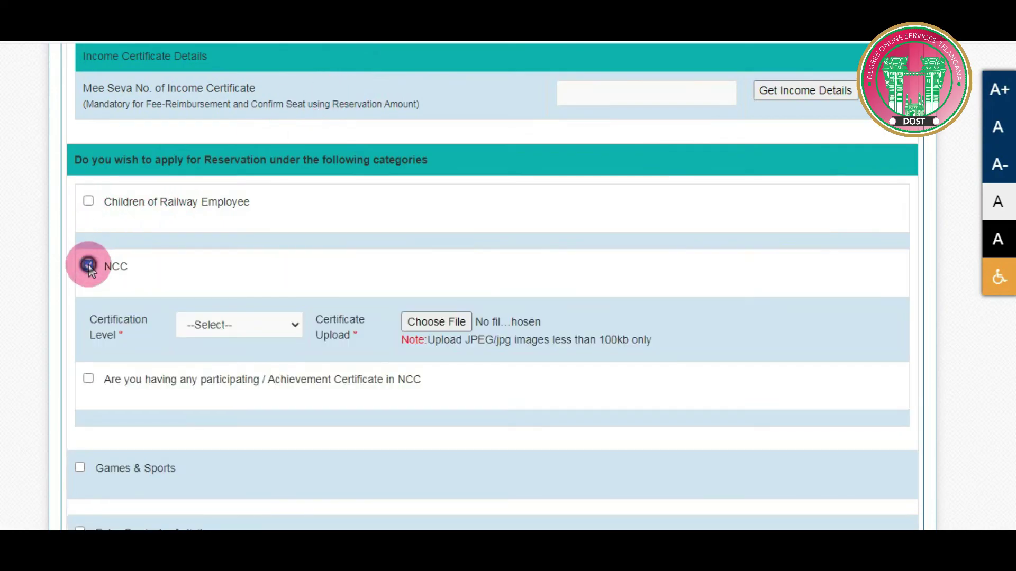
pyautogui.click(87, 266)
pyautogui.scroll(-2, 163, 265)
# Leave the Games & Sports category unclaimed, with no participation level or sport chosen.
pyautogui.click(79, 341)
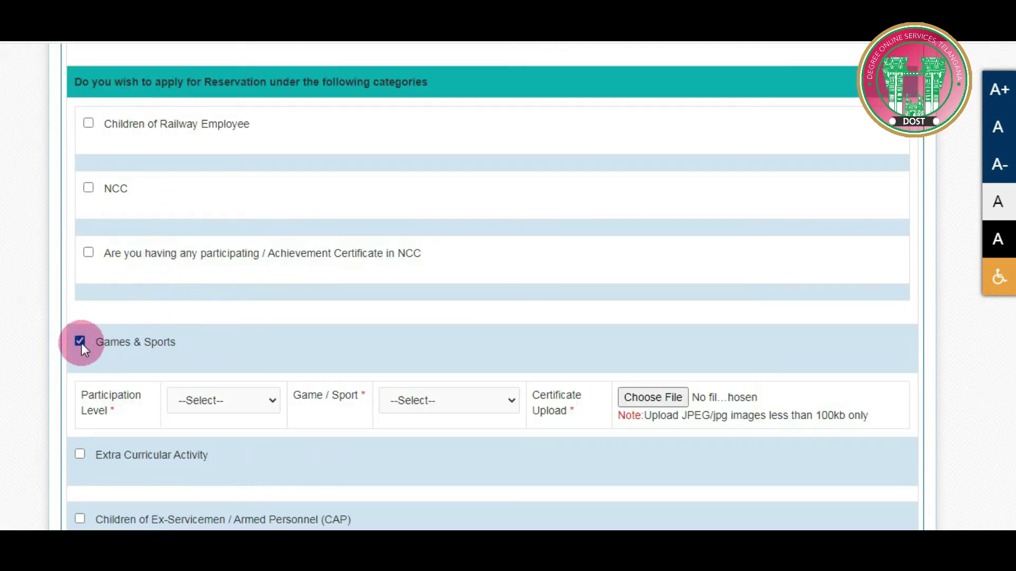
pyautogui.click(190, 399)
pyautogui.click(189, 400)
pyautogui.click(477, 408)
pyautogui.click(477, 409)
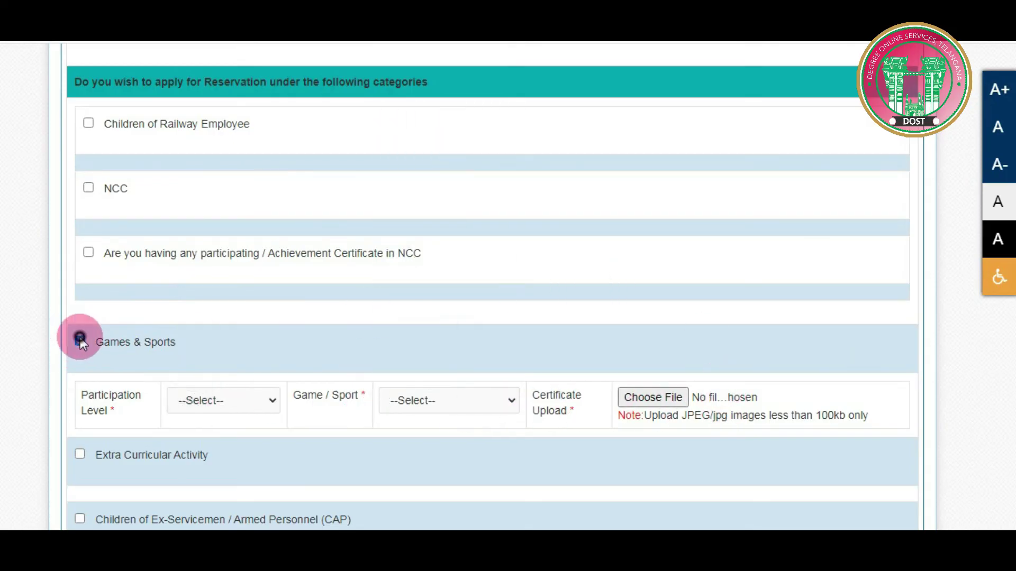
pyautogui.click(79, 342)
pyautogui.scroll(-3, 246, 245)
pyautogui.click(79, 341)
pyautogui.scroll(-4, 246, 245)
# Set Physically Challenged to No, leaving the study details for 12th to 6th class ready.
pyautogui.click(310, 303)
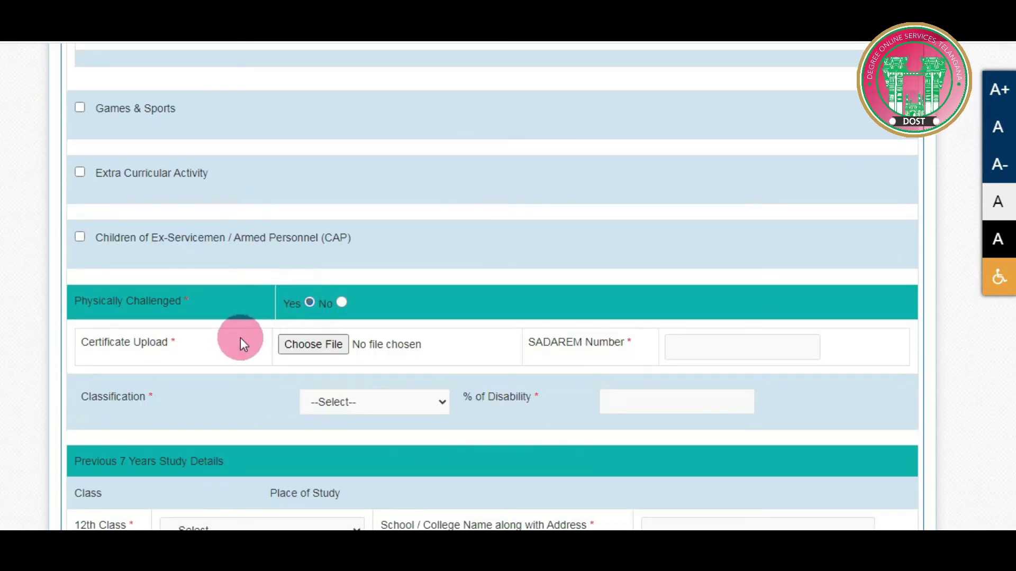
pyautogui.click(336, 306)
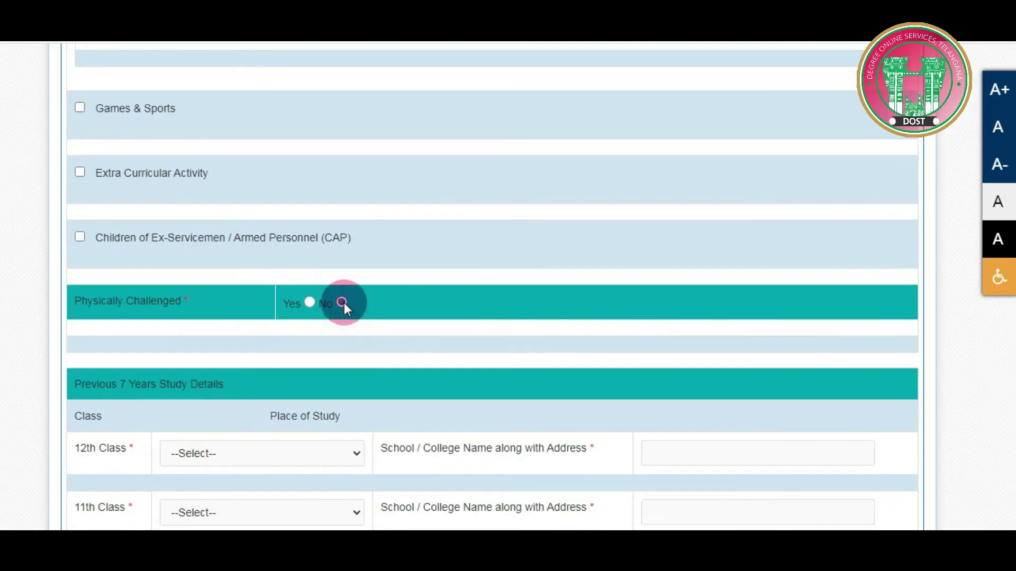
pyautogui.scroll(-4, 397, 263)
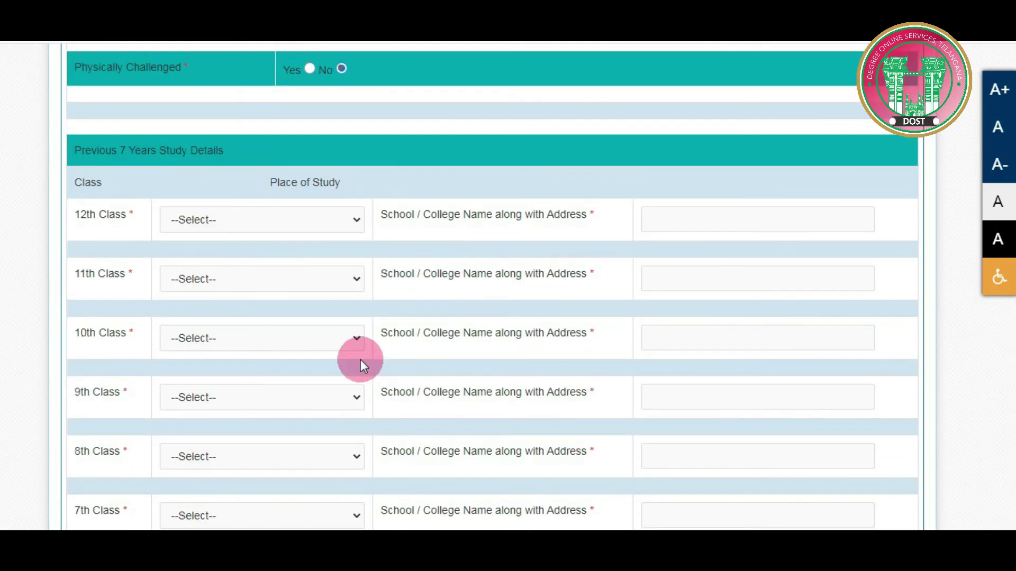
pyautogui.scroll(-2, 159, 214)
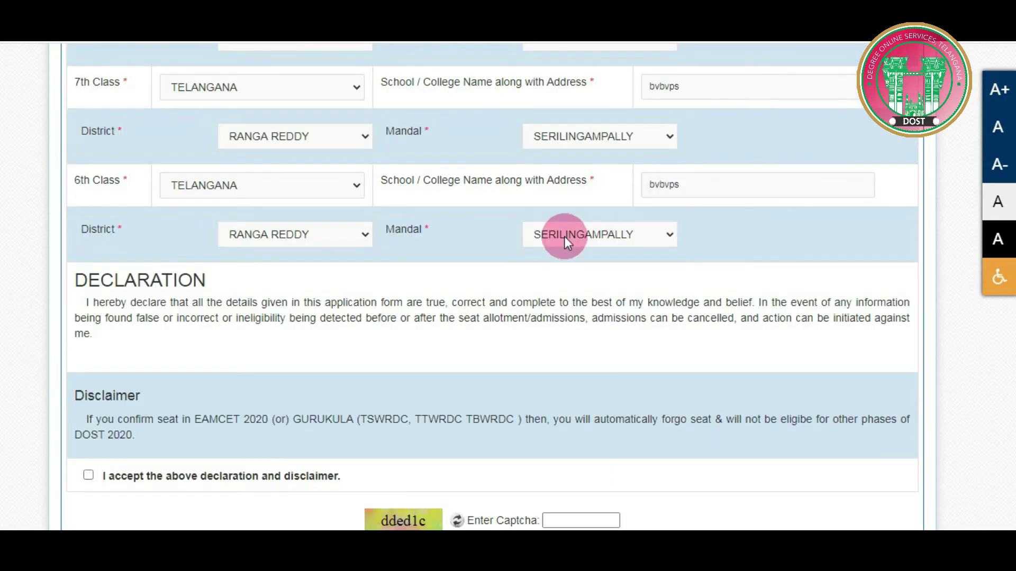
# Accept the declaration and disclaimer and enter the captcha 'dde'.
pyautogui.click(88, 476)
pyautogui.scroll(-3, 412, 362)
pyautogui.click(567, 379)
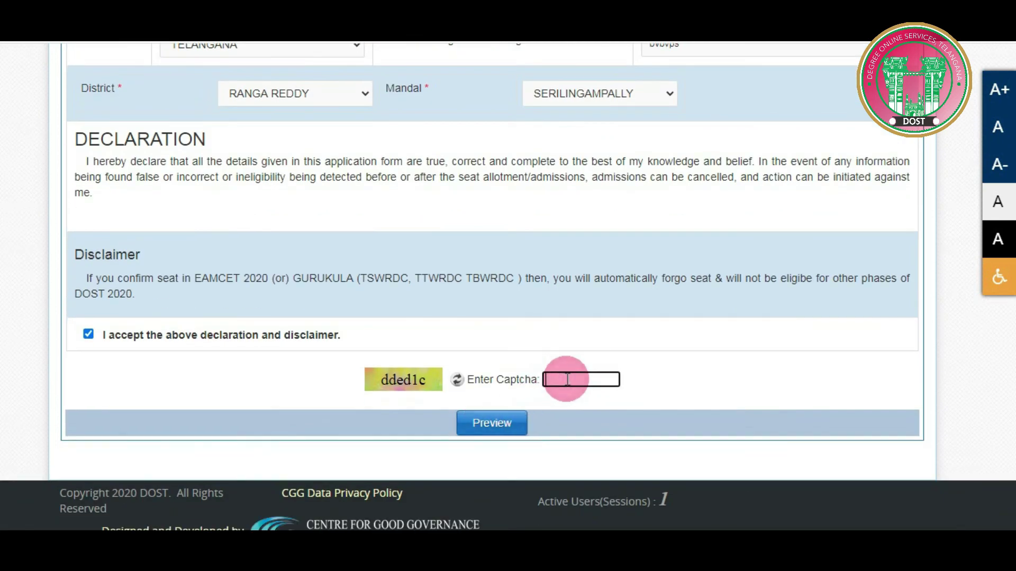
pyautogui.write('dded1c')
# Preview the completed application and review all the entered details.
pyautogui.click(492, 423)
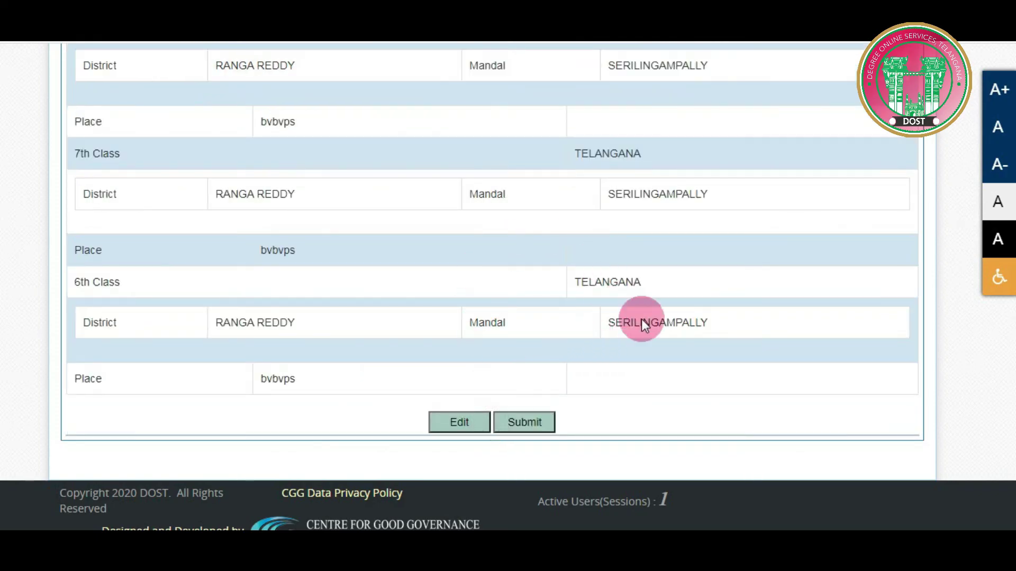
pyautogui.scroll(15, 687, 311)
pyautogui.scroll(-5, 685, 304)
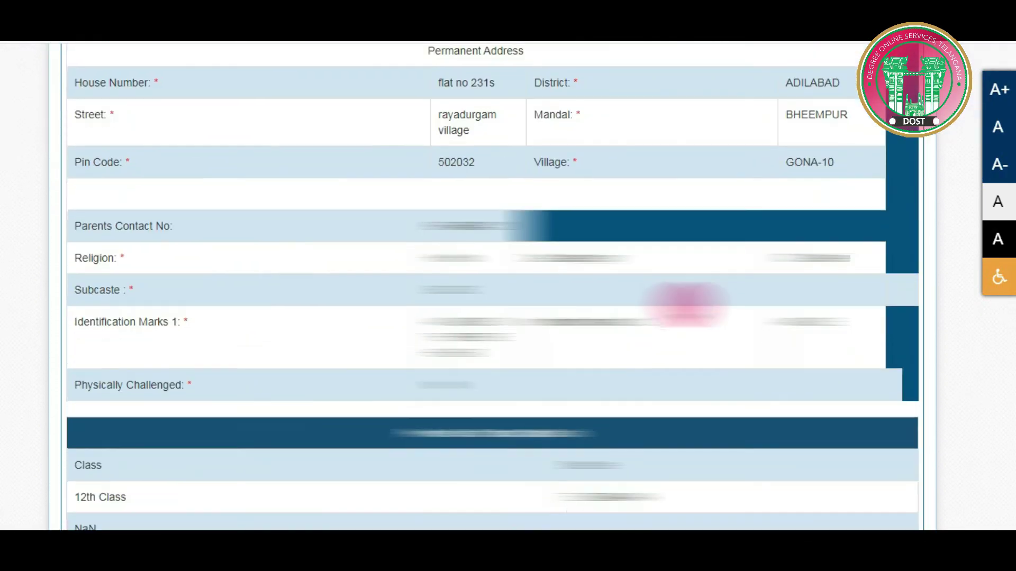
pyautogui.scroll(-20, 685, 306)
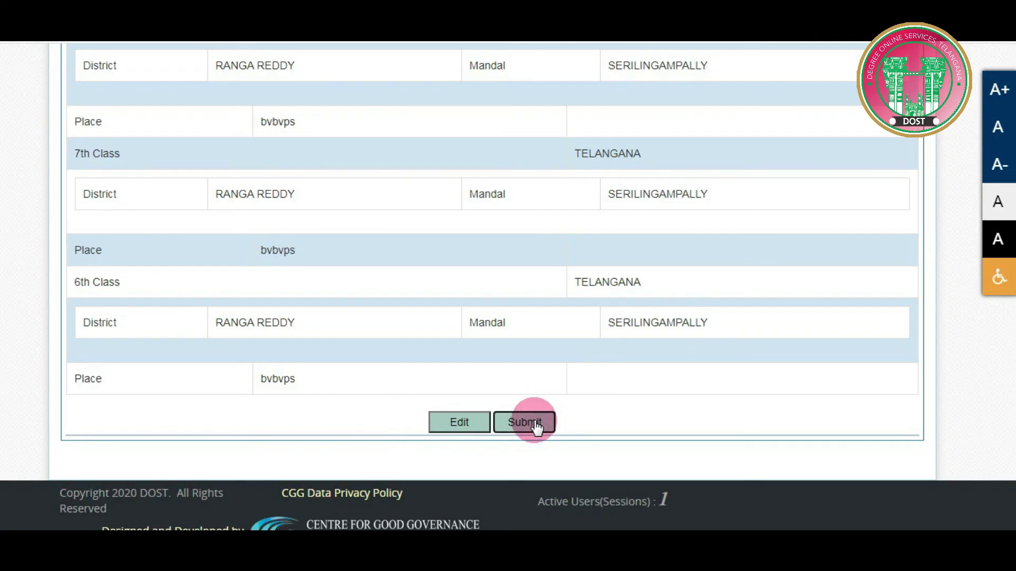
pyautogui.click(535, 423)
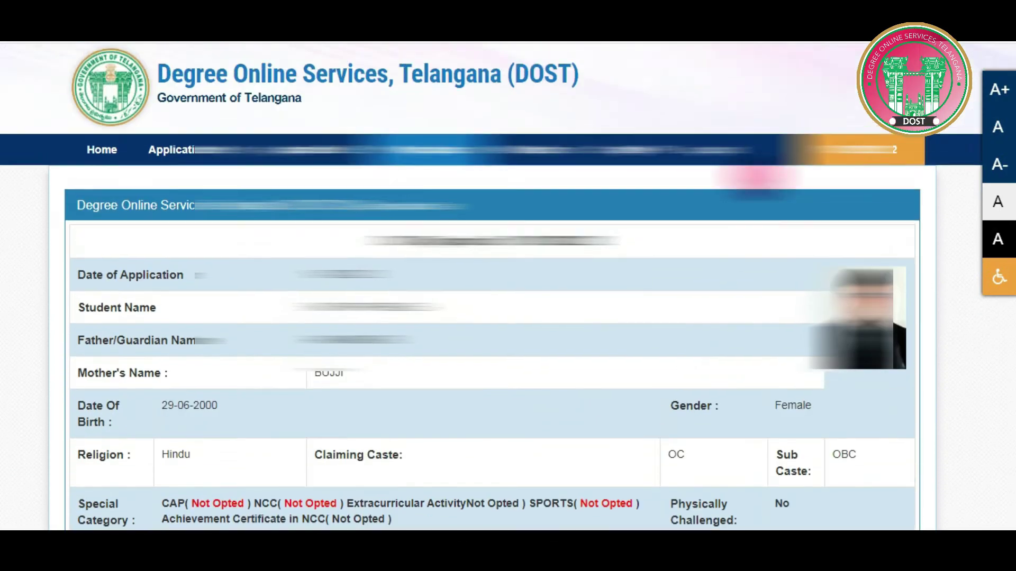
pyautogui.scroll(-10, 655, 214)
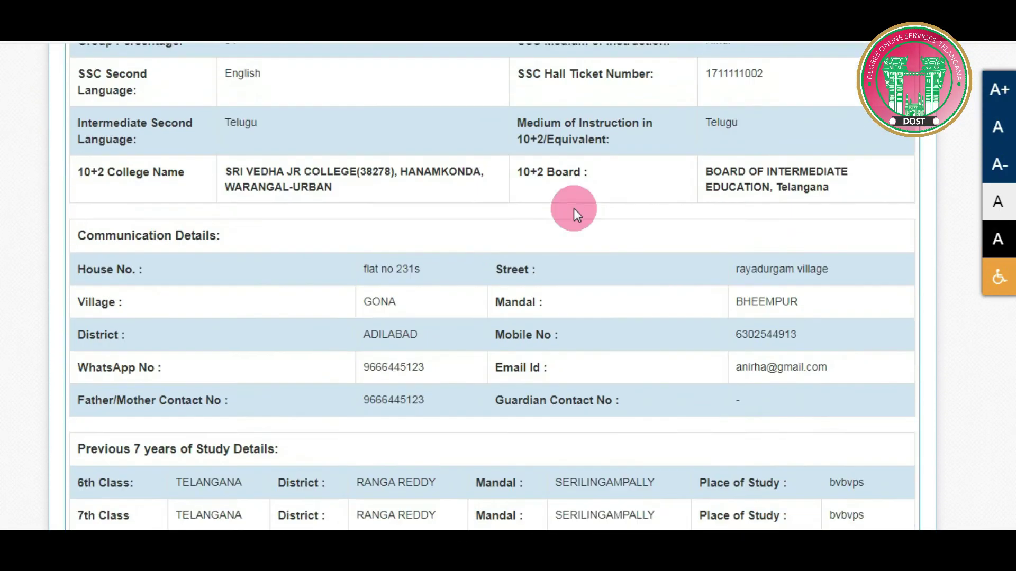
pyautogui.scroll(-15, 709, 391)
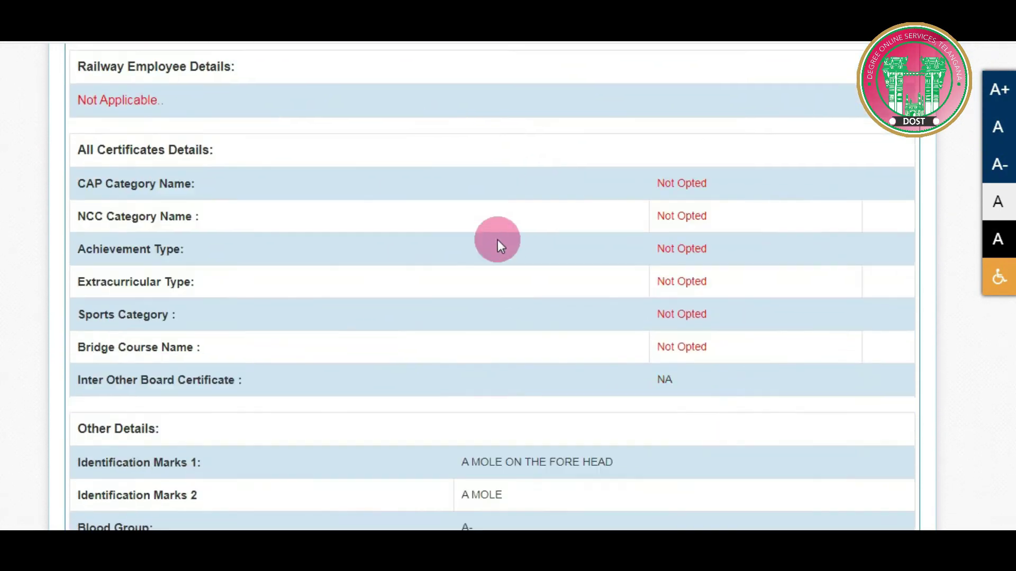
pyautogui.scroll(-1, 495, 242)
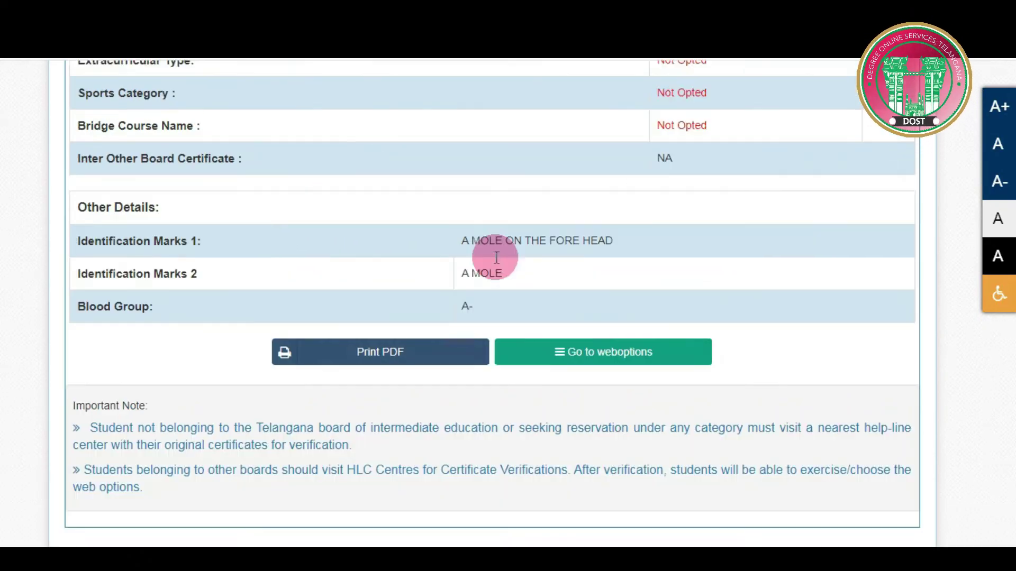
pyautogui.scroll(-2, 496, 258)
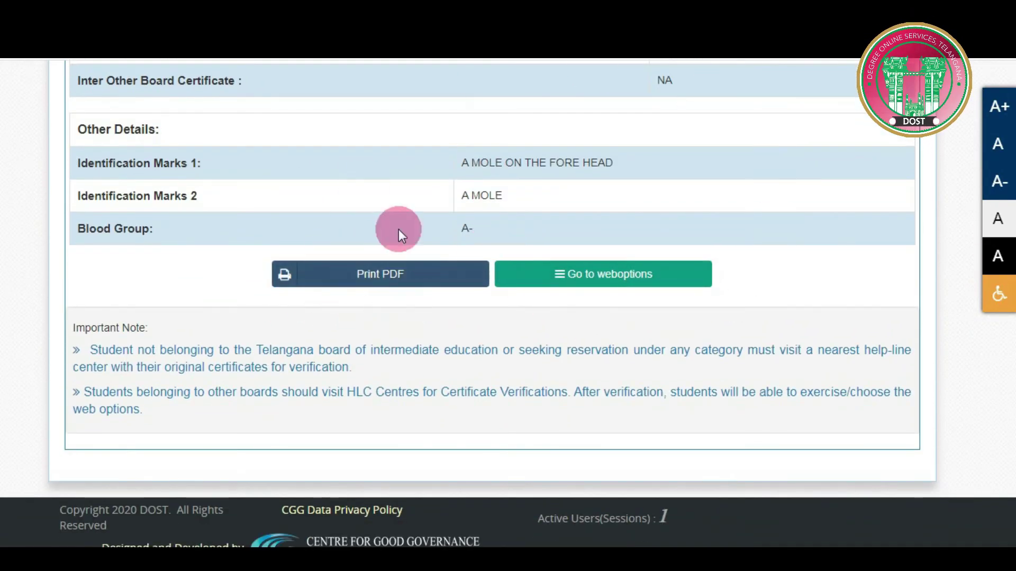